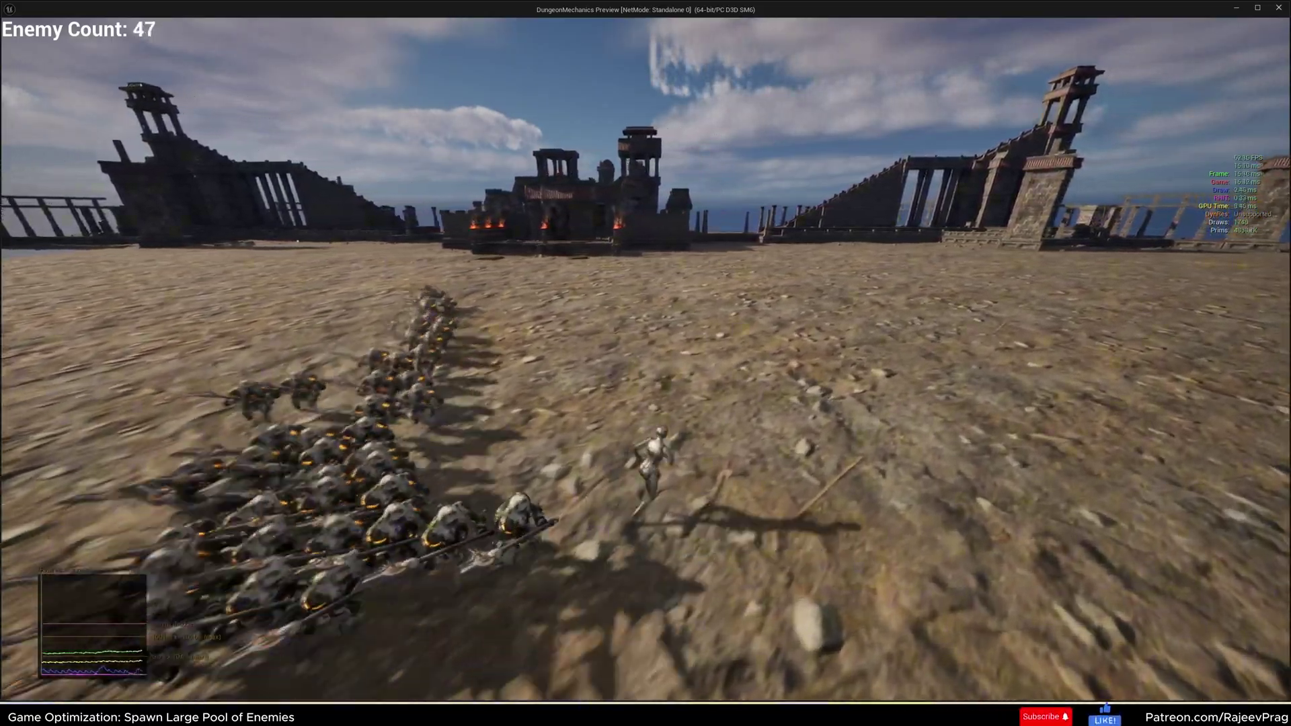
Step: Run the character around the DungeonMechanics level and examine how the frame timings hold up with the crowd of enemies chasing
{"action": "key", "text": "w"}
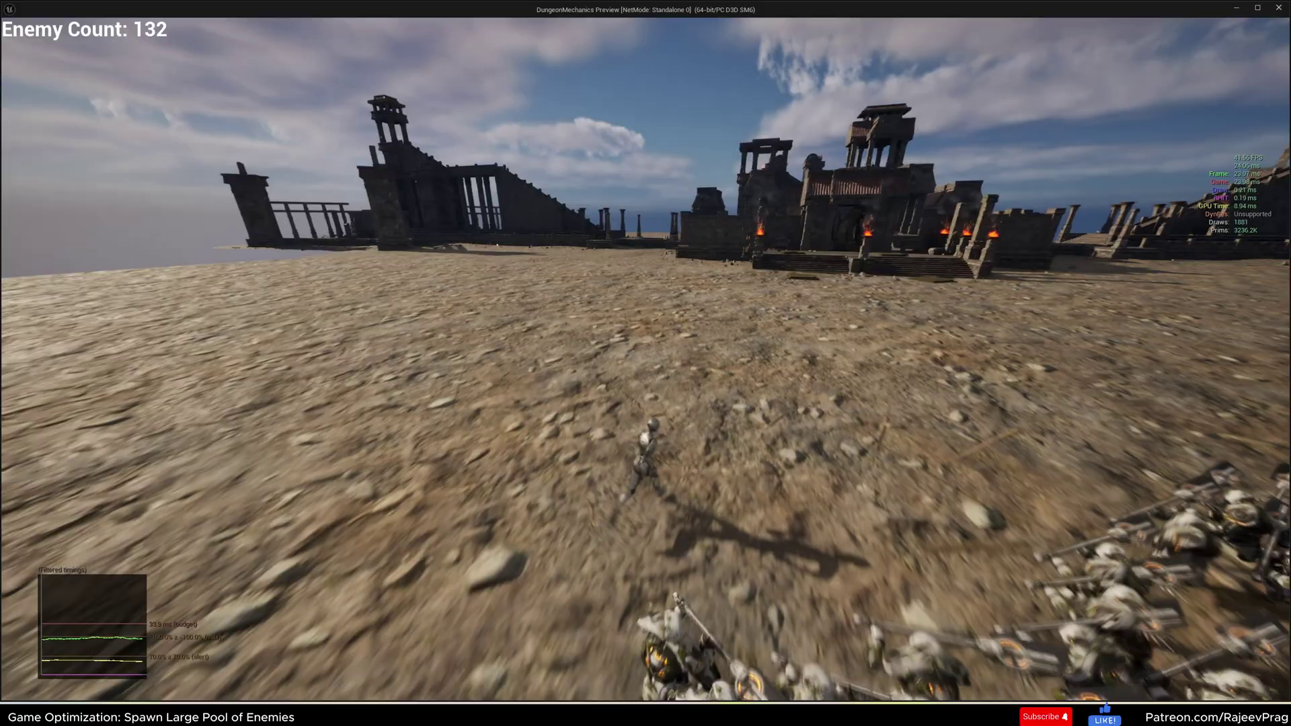
{"action": "key", "text": "w"}
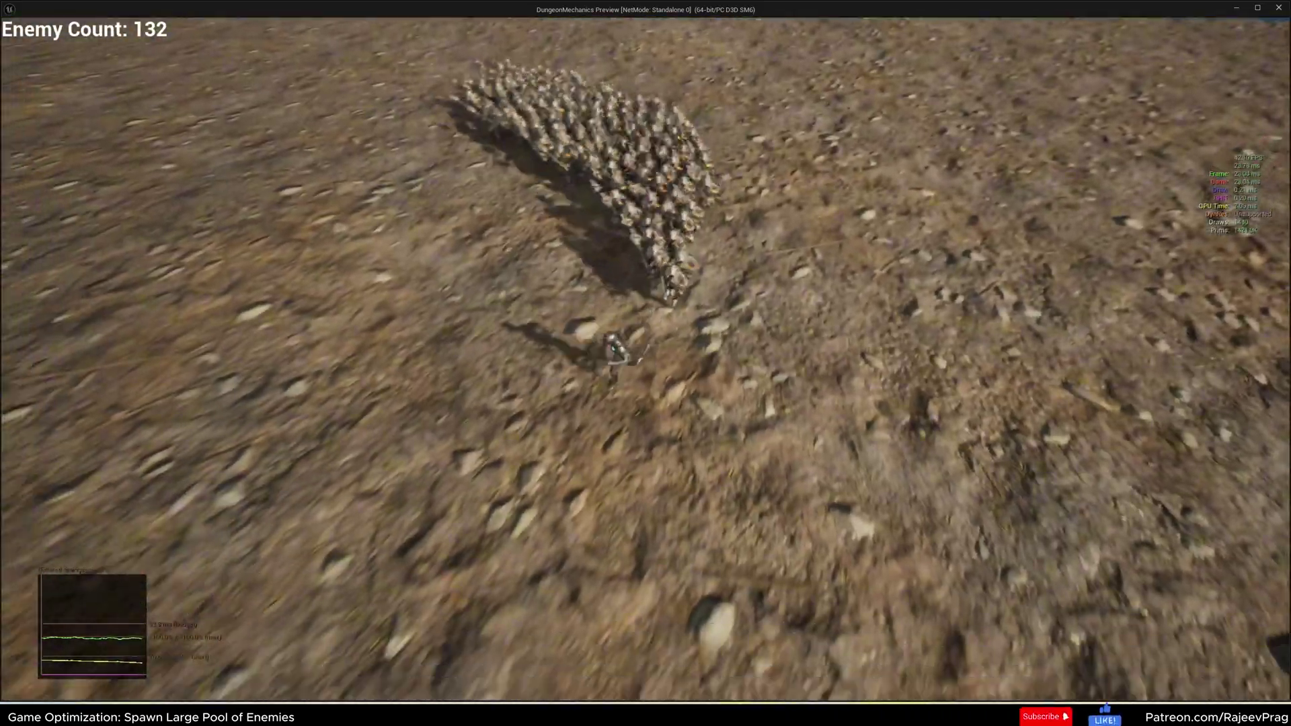
{"action": "key", "text": "a"}
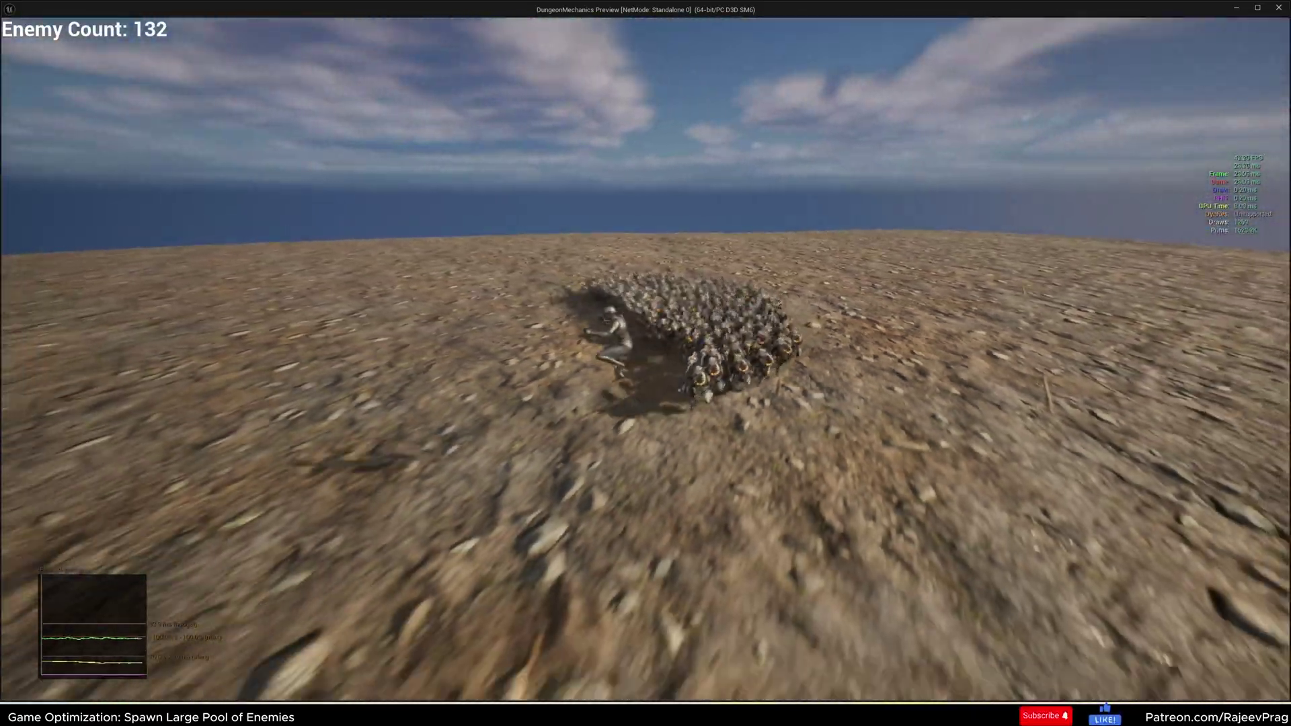
{"action": "key", "text": "s"}
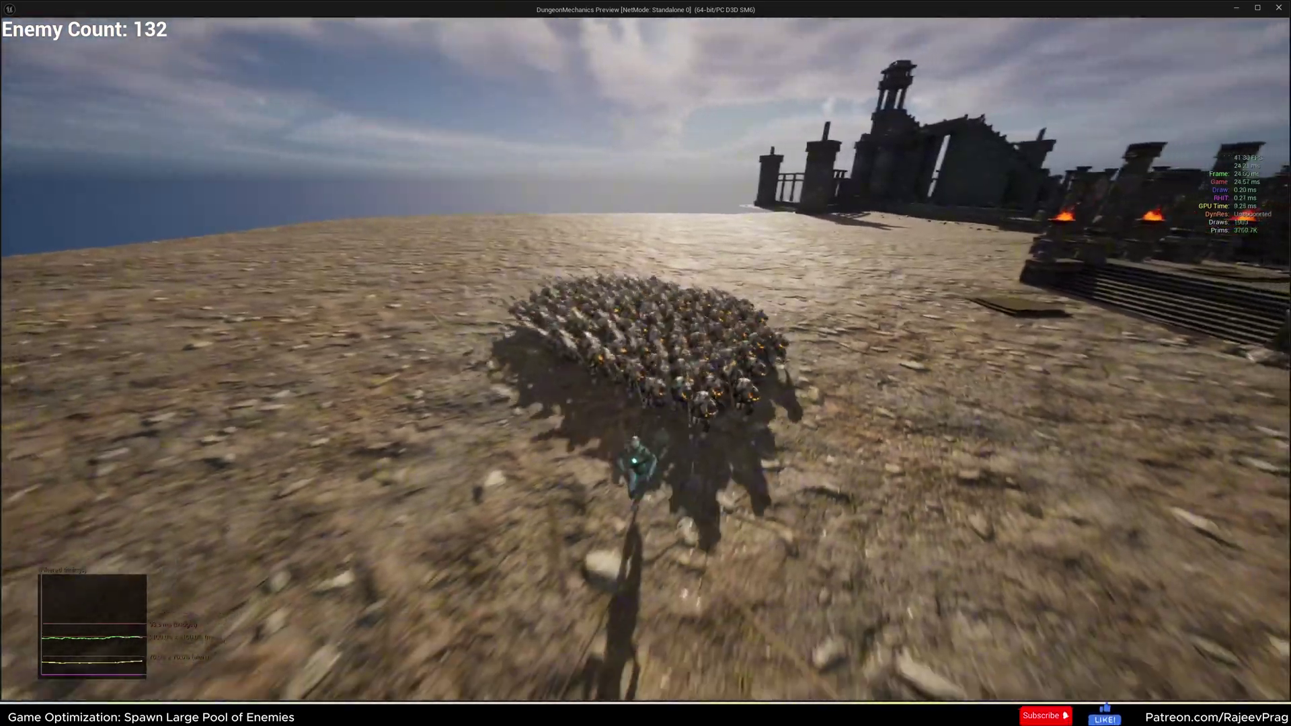
{"action": "key", "text": "d"}
{"action": "key", "text": "a"}
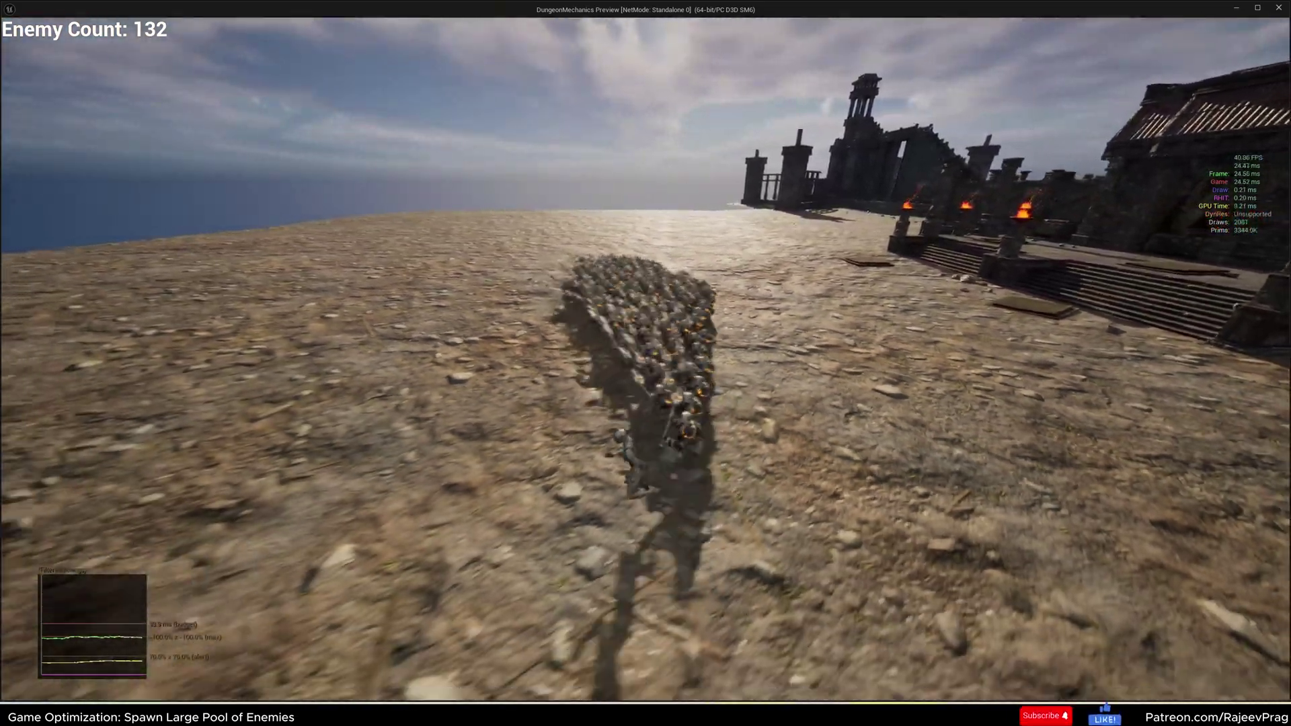
{"action": "key", "text": "a"}
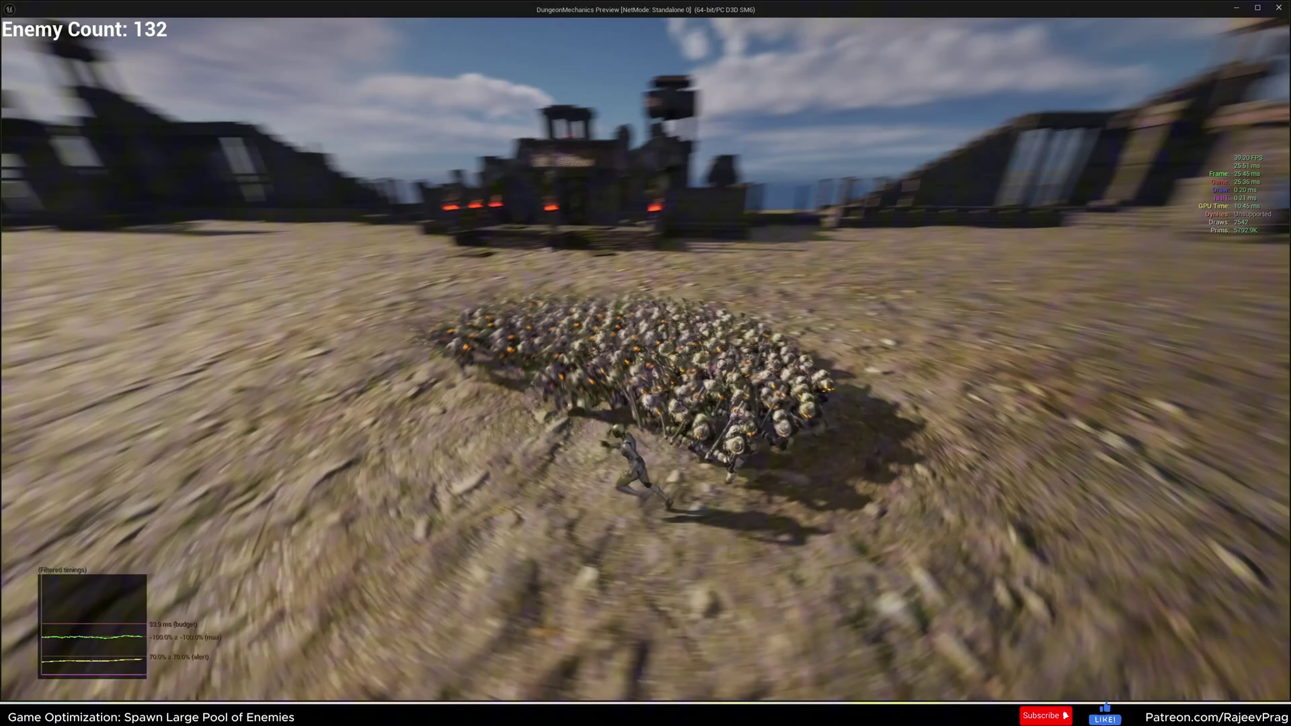
{"action": "key", "text": "a"}
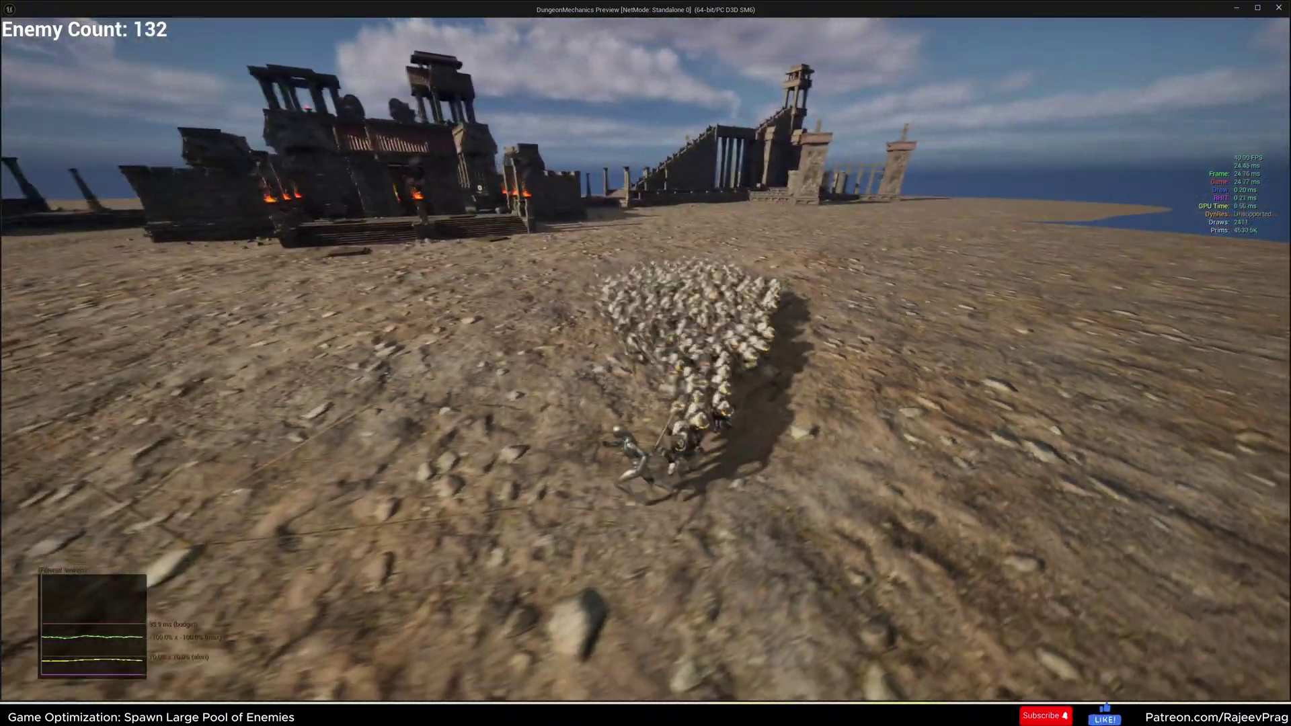
{"action": "key", "text": "a"}
{"action": "key", "text": "d"}
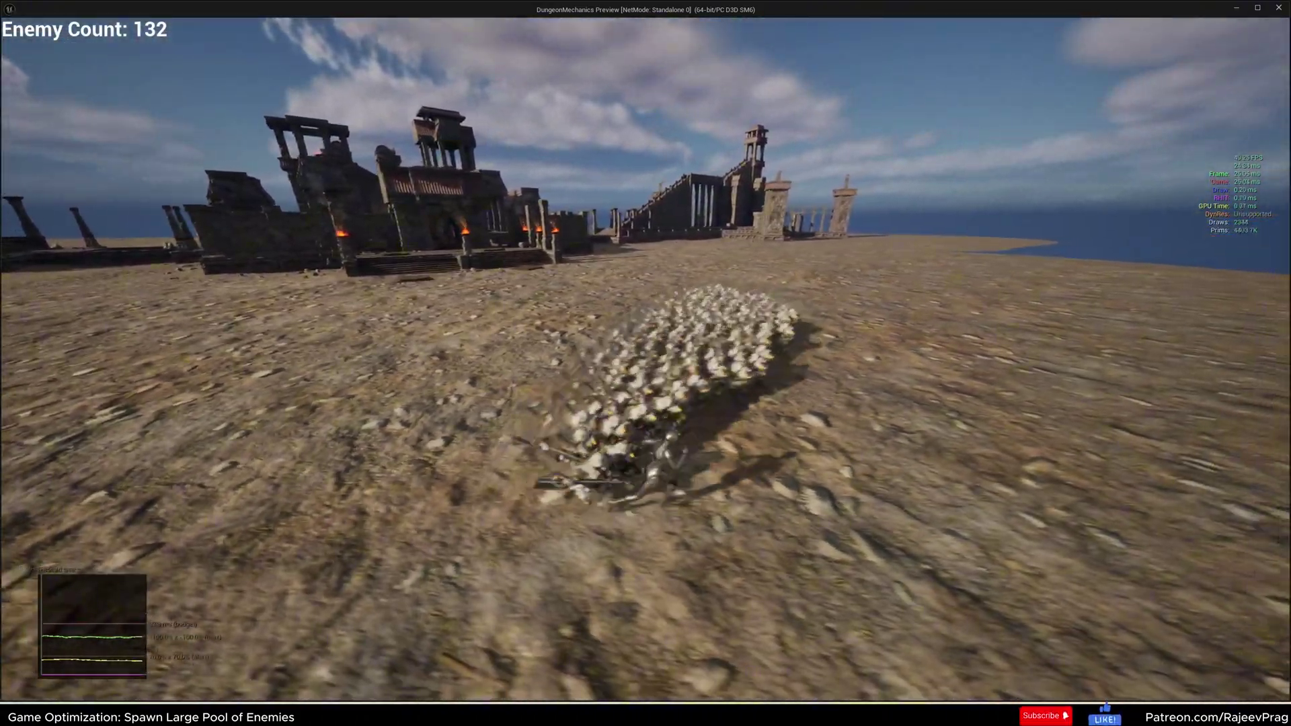
{"action": "key", "text": "d"}
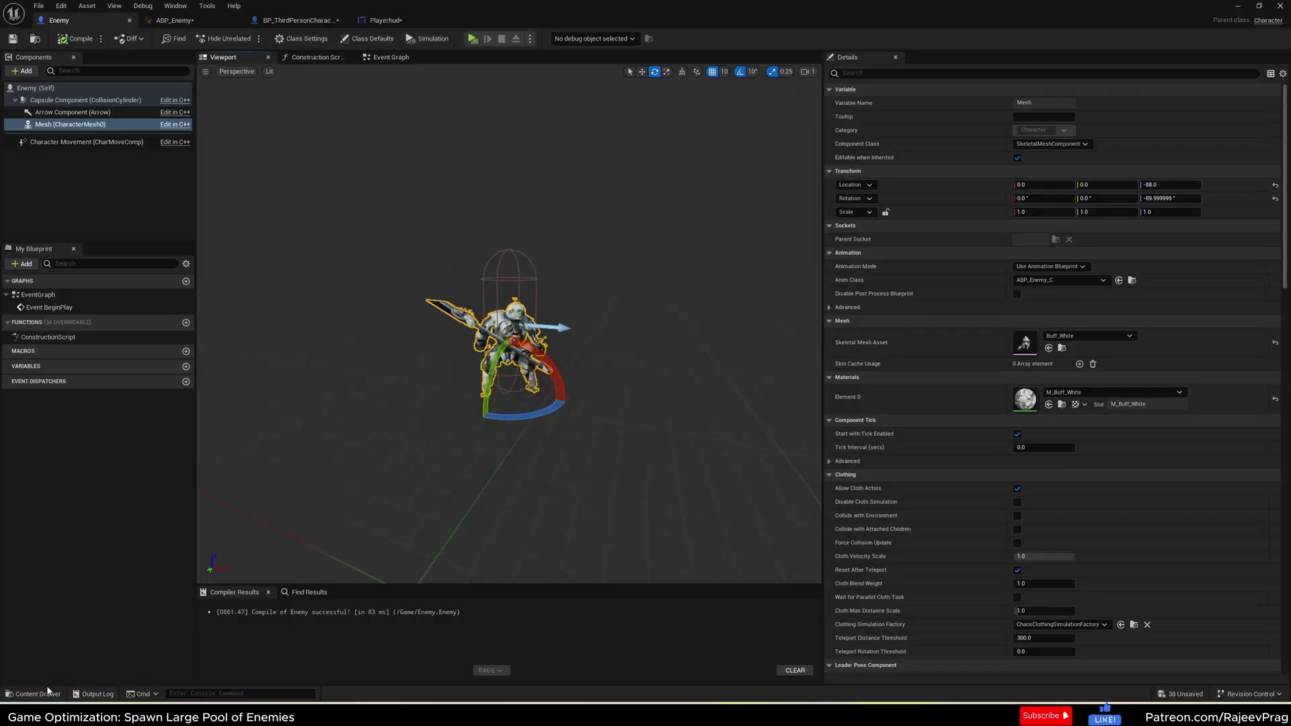
Step: Open the size map of the Enemy blueprint, display it by memory size and maximize its window
{"action": "left_click", "coordinate": [47, 691]}
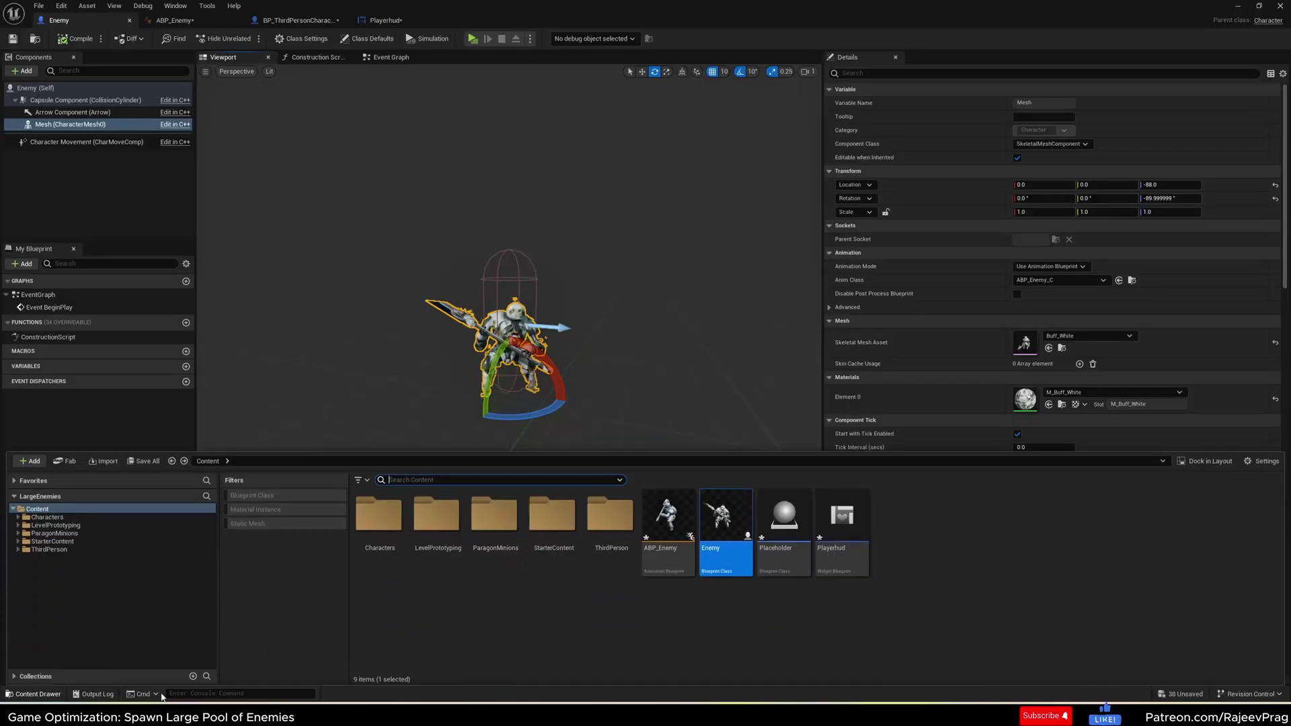
{"action": "right_click", "coordinate": [726, 536]}
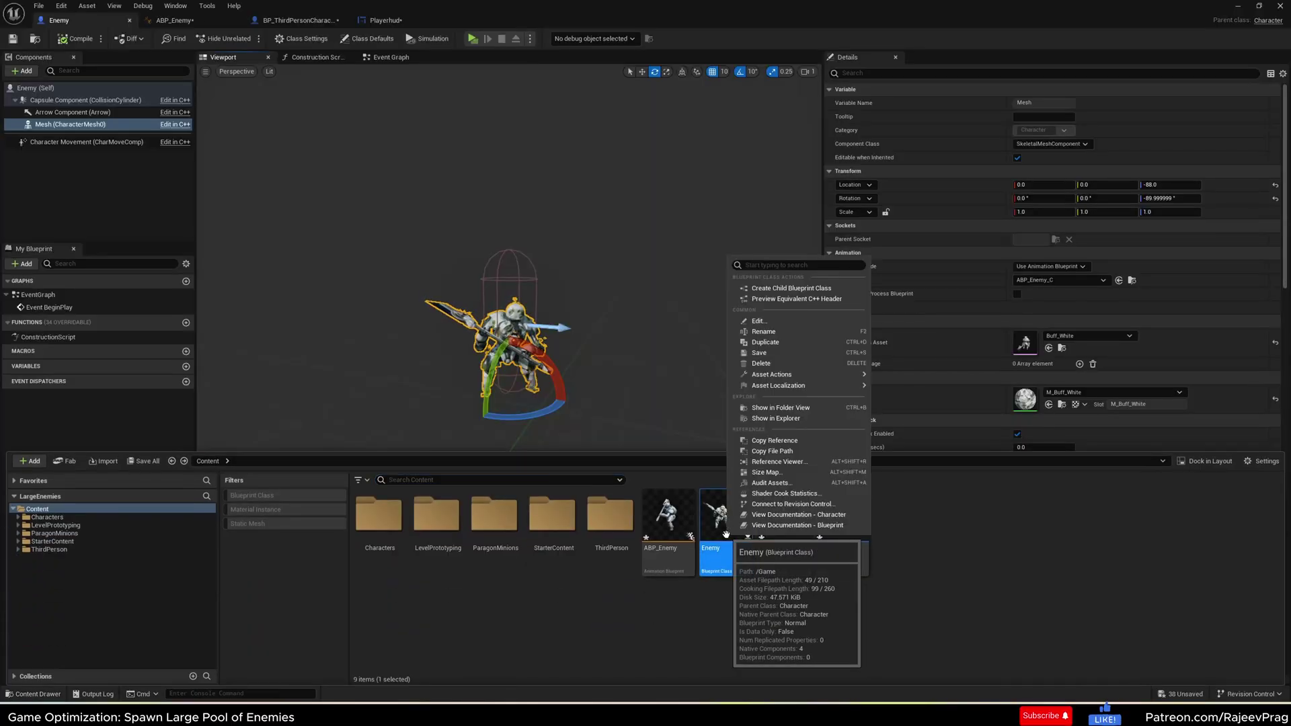
{"action": "left_click", "coordinate": [765, 479]}
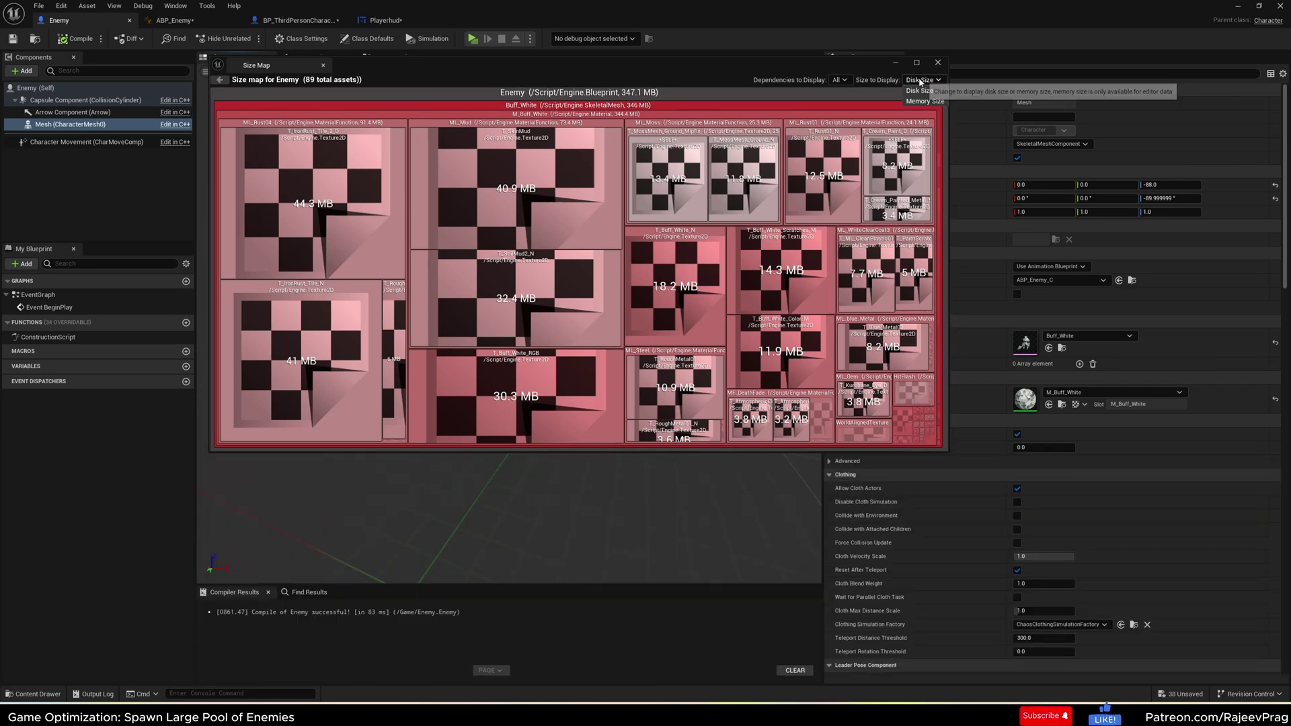
{"action": "left_click", "coordinate": [923, 80]}
{"action": "left_click", "coordinate": [921, 101]}
{"action": "left_click", "coordinate": [917, 62]}
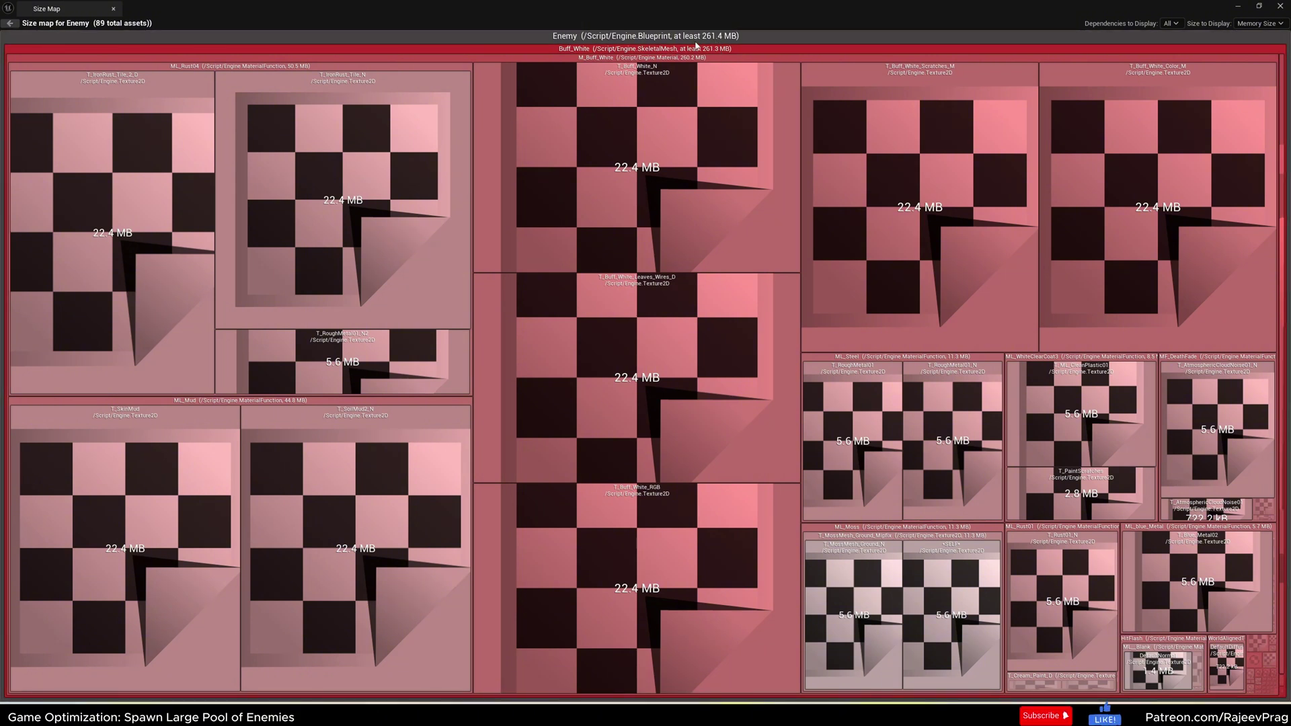
Step: Drill down to the M_Buff_White material in the size map and browse to its T_IronRust_Tile_2_D texture asset
{"action": "double_click", "coordinate": [720, 49]}
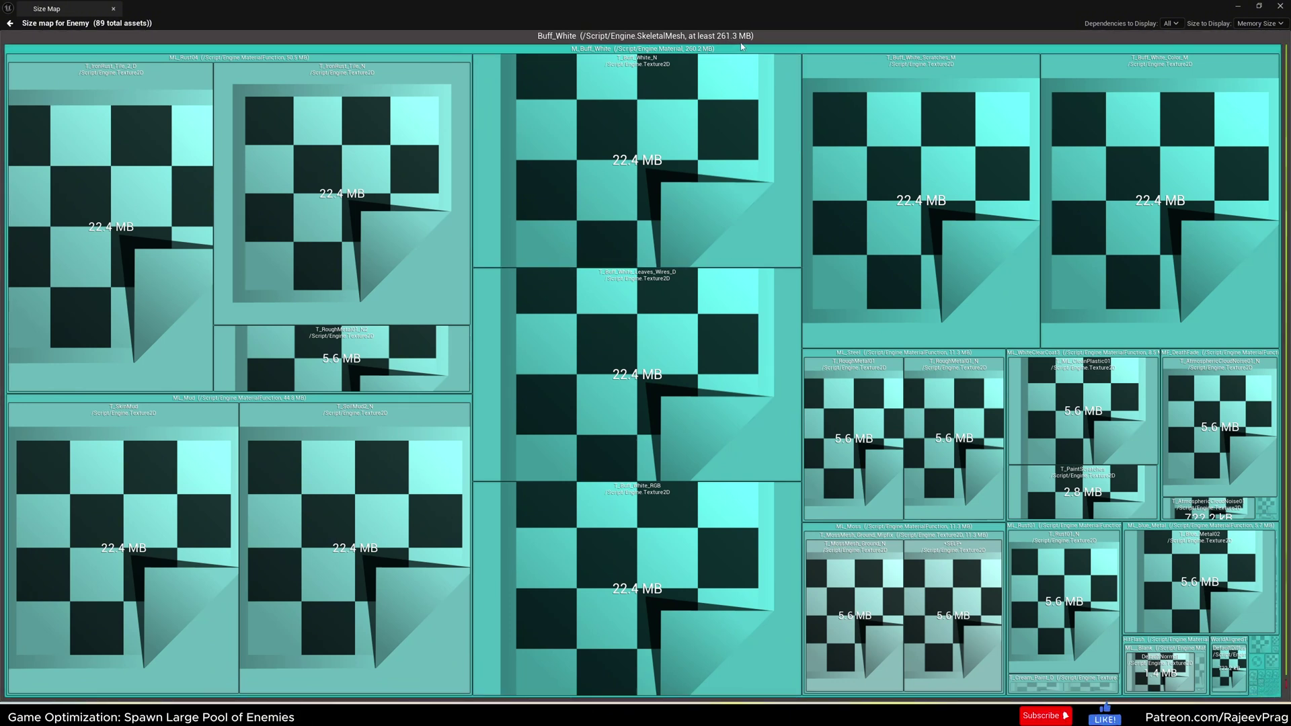
{"action": "left_click", "coordinate": [709, 52]}
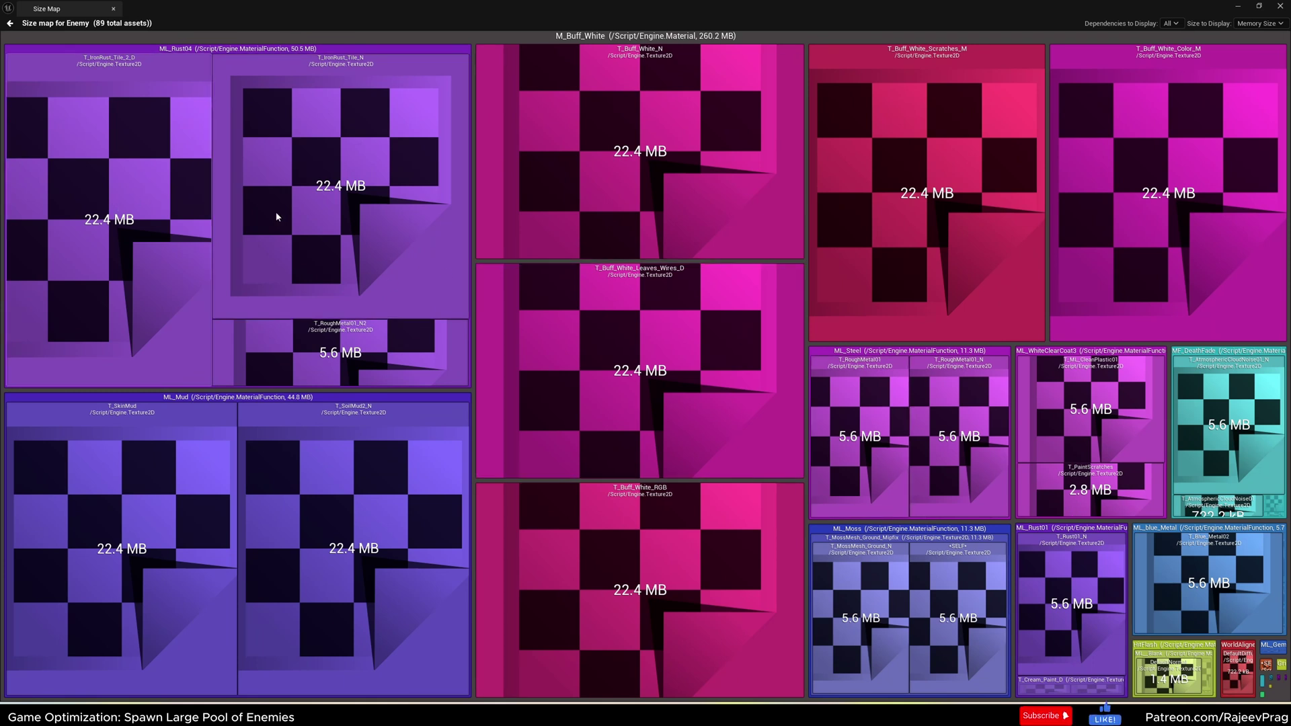
{"action": "right_click", "coordinate": [126, 232]}
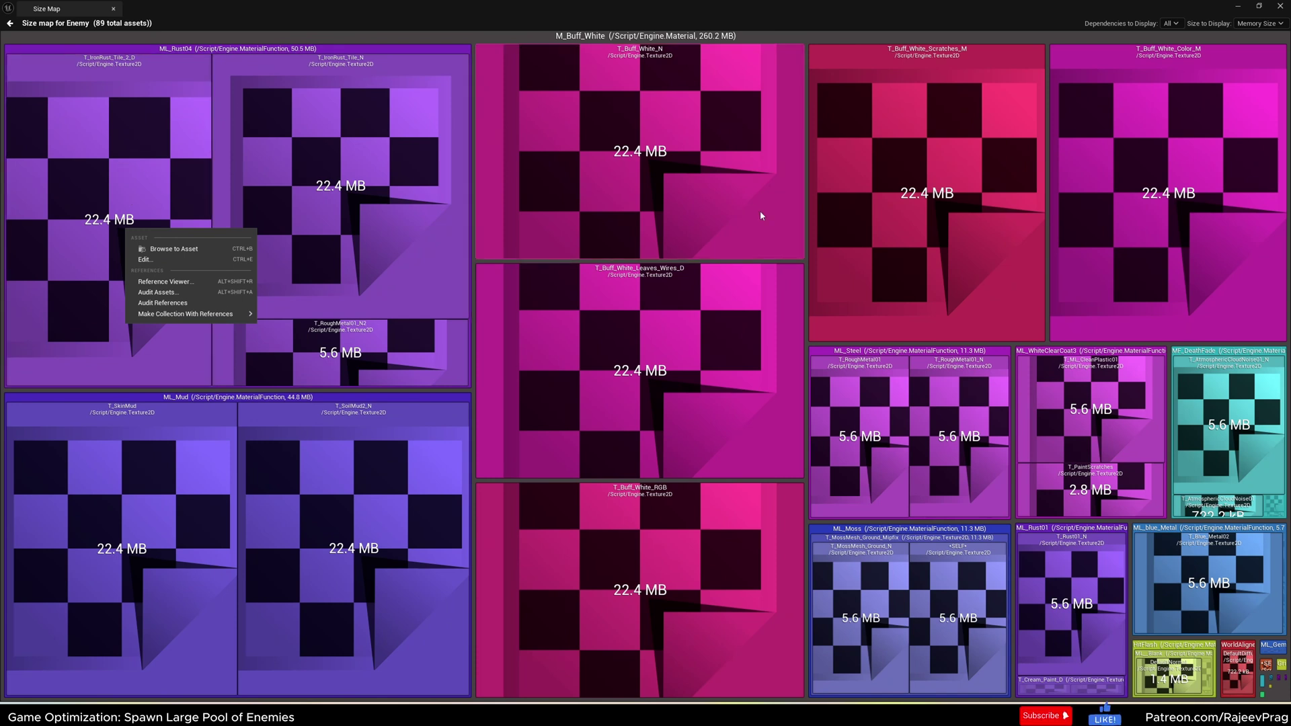
{"action": "left_click", "coordinate": [174, 248]}
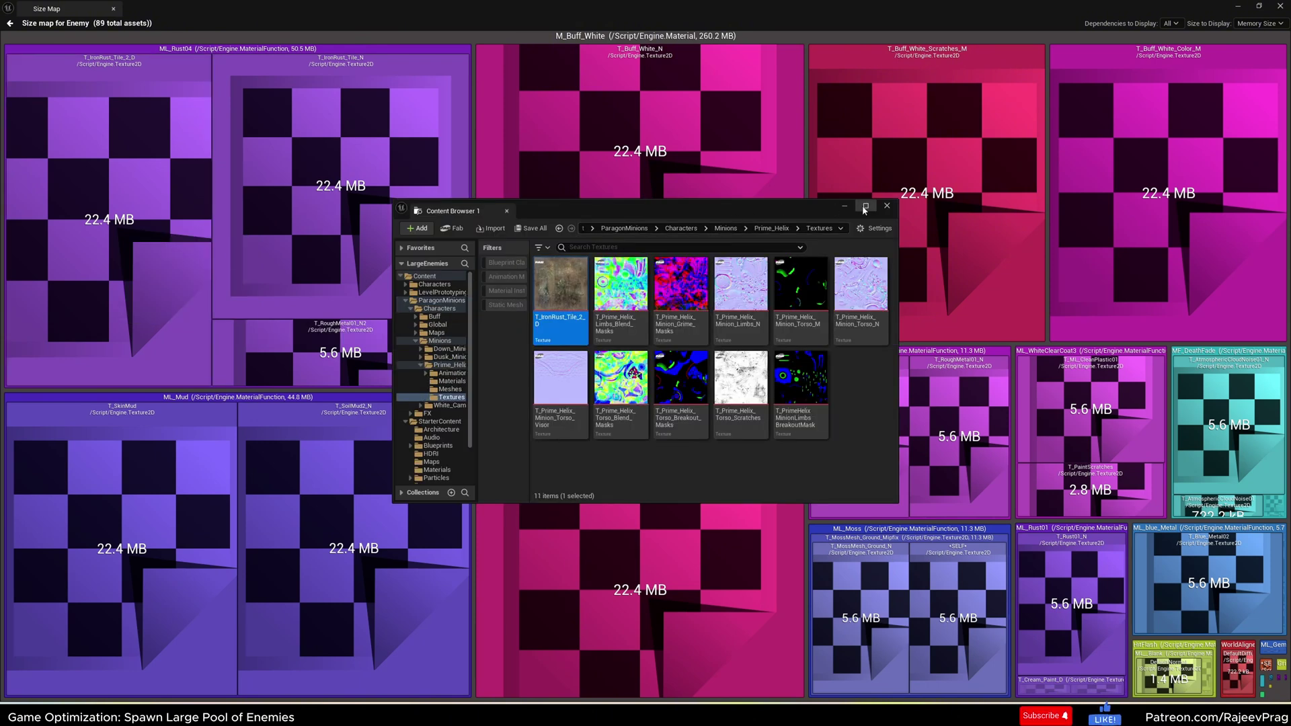
{"action": "left_click_drag", "start_coordinate": [774, 210], "coordinate": [700, 197]}
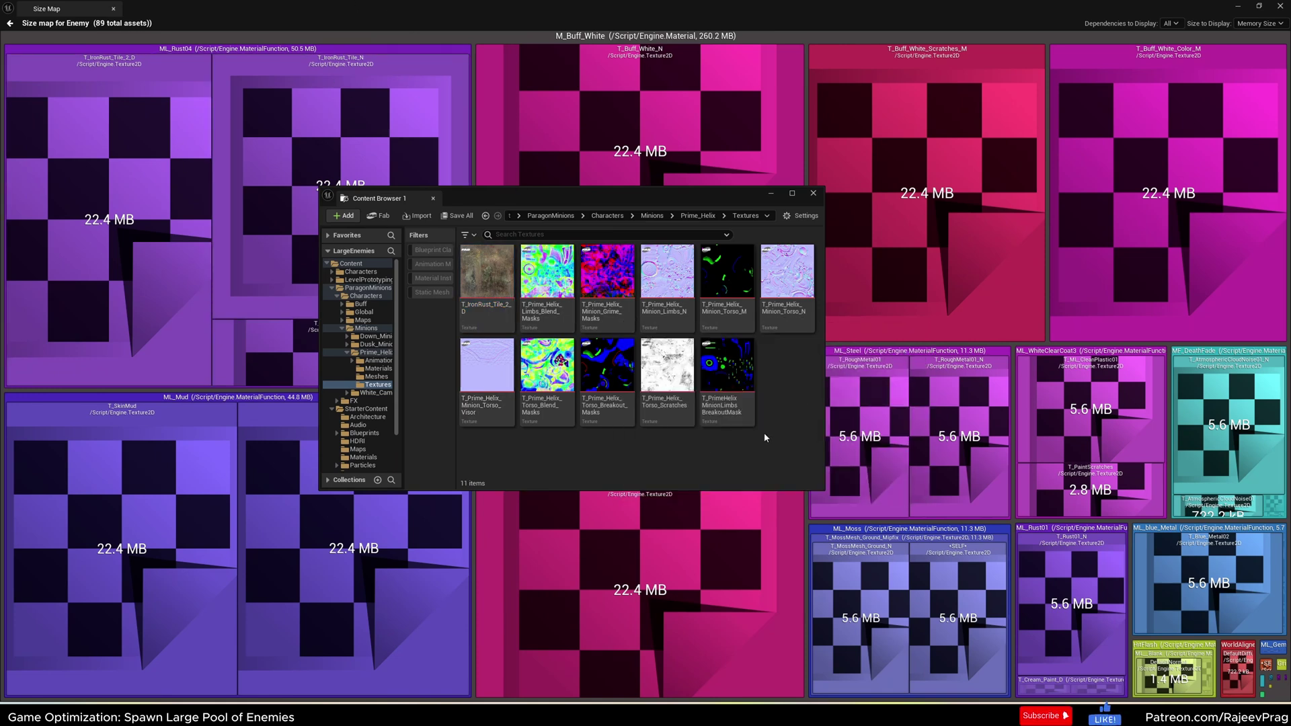
Step: Select all textures in the Prime_Helix Textures folder and open them for bulk editing in the Property Matrix
{"action": "mouse_move", "coordinate": [471, 297]}
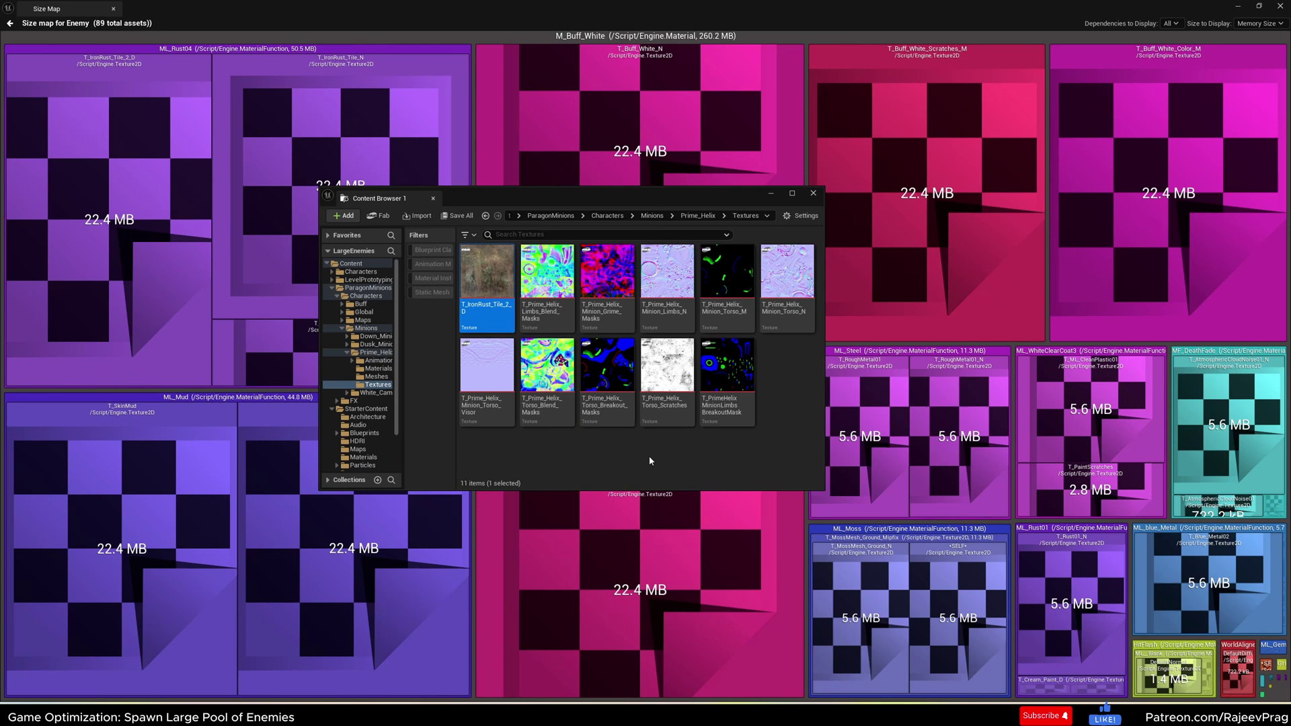
{"action": "key", "text": "ctrl+a"}
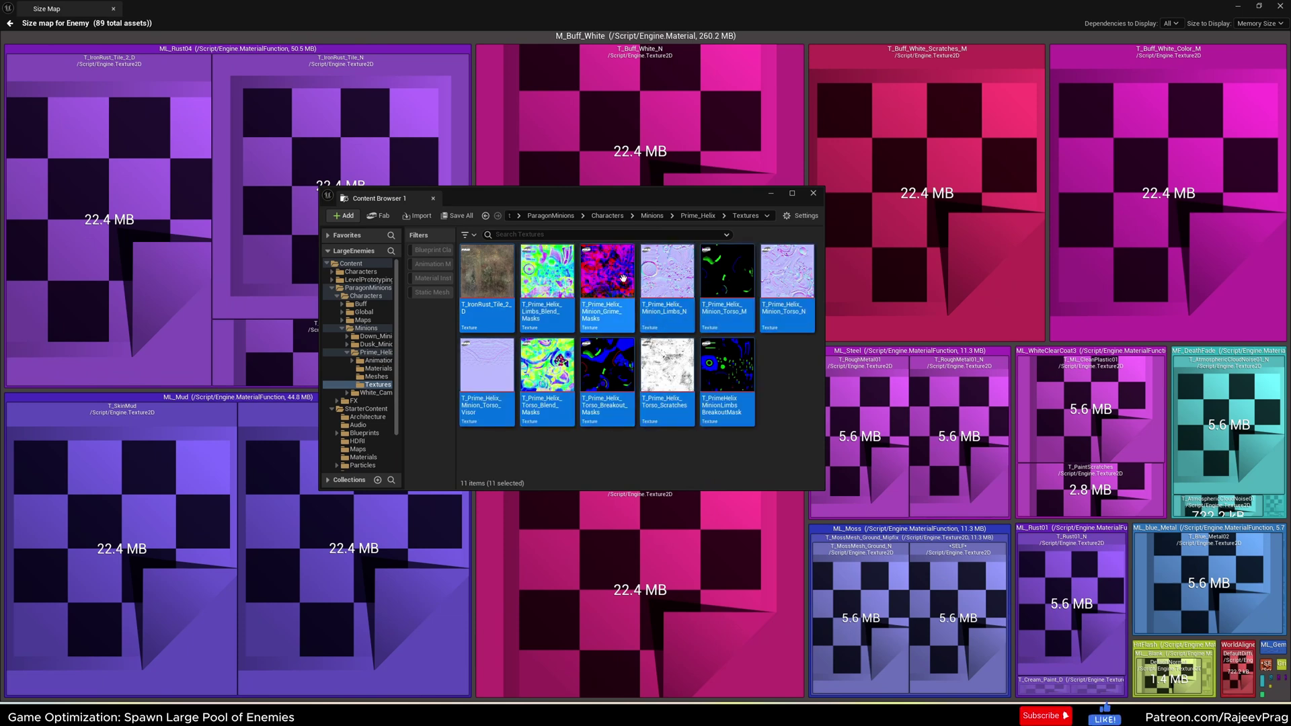
{"action": "right_click", "coordinate": [600, 308]}
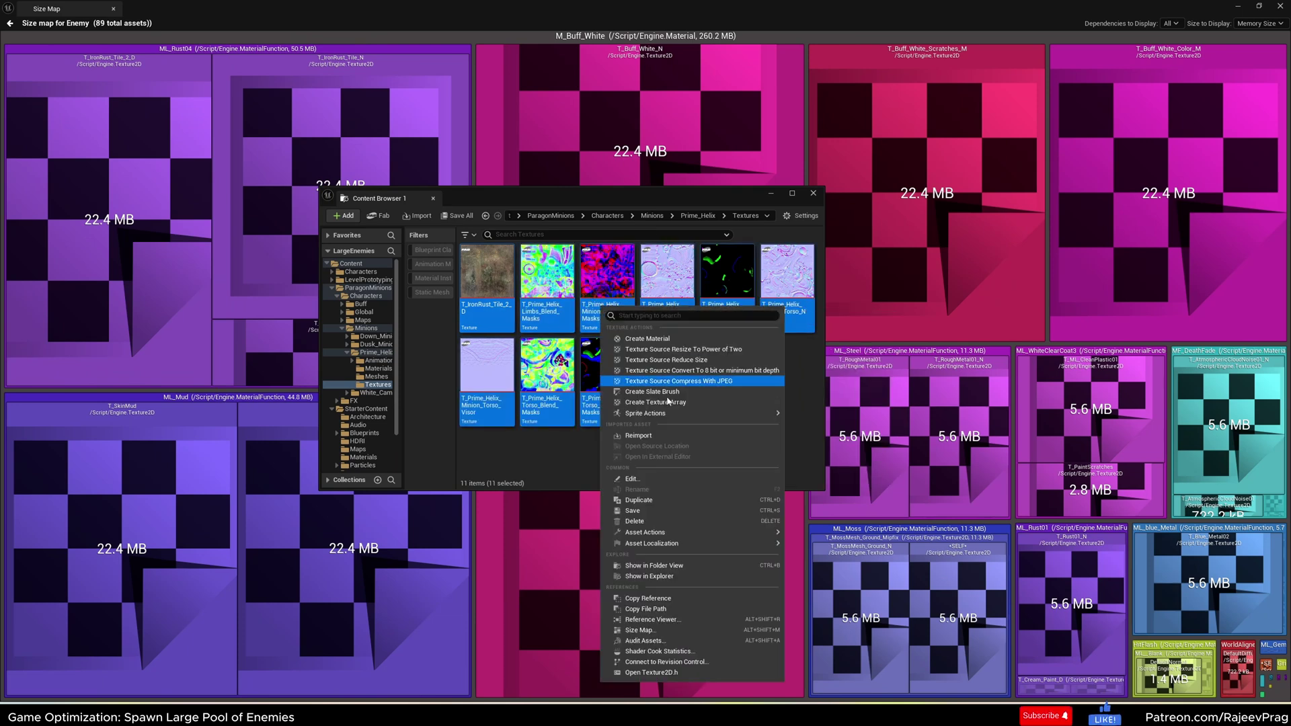
{"action": "mouse_move", "coordinate": [634, 534]}
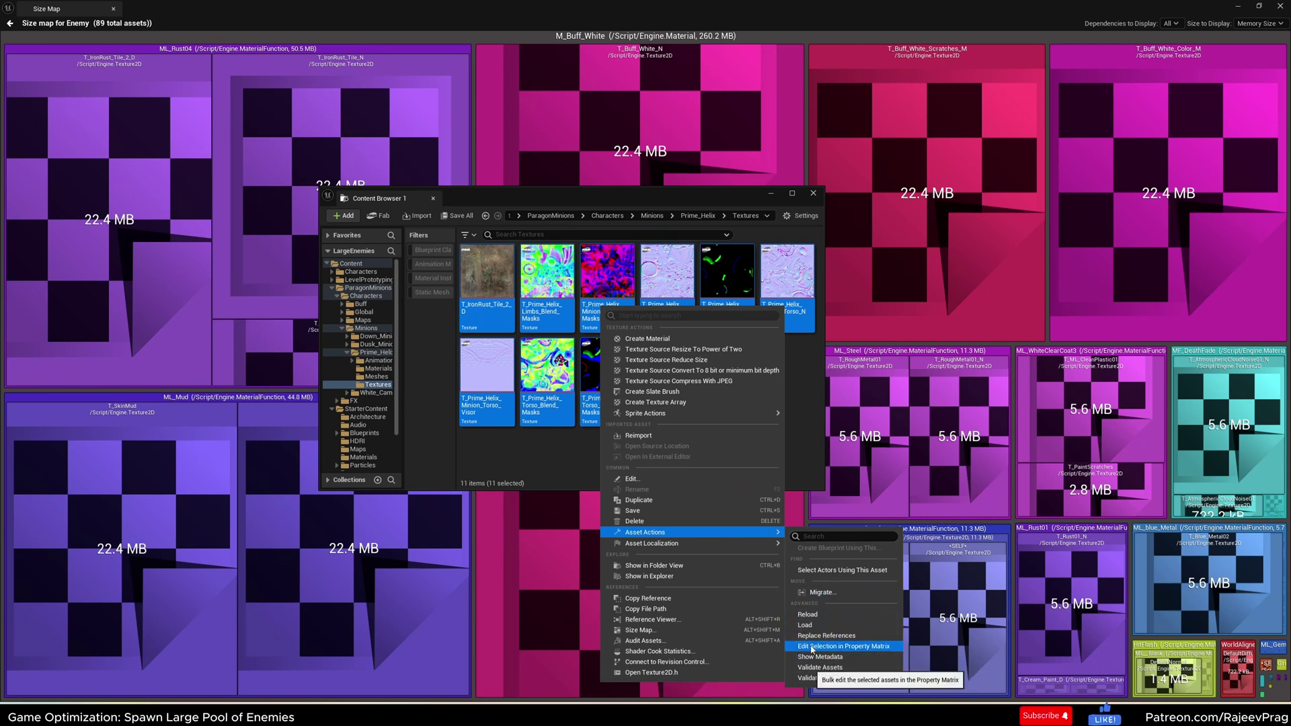
{"action": "left_click", "coordinate": [855, 648]}
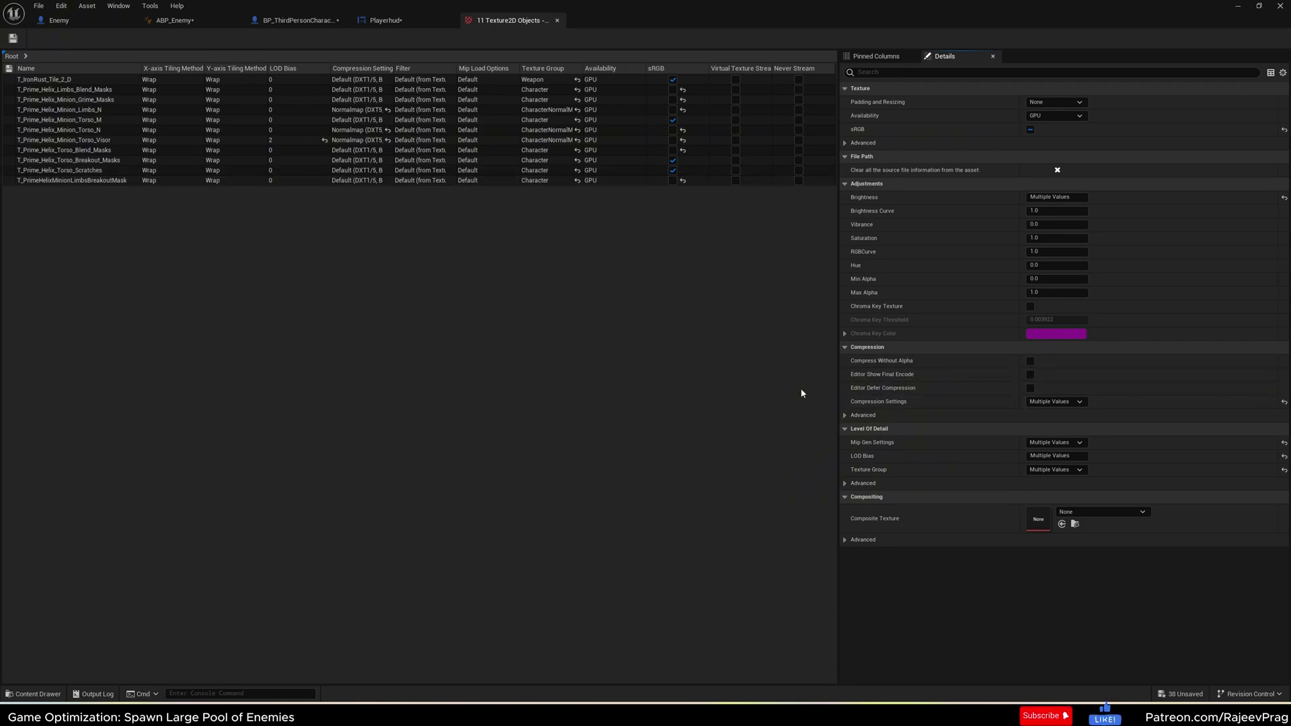
Step: Set the Maximum Texture Size of all the selected textures to 256 in the advanced compression settings and save them
{"action": "left_click", "coordinate": [846, 416]}
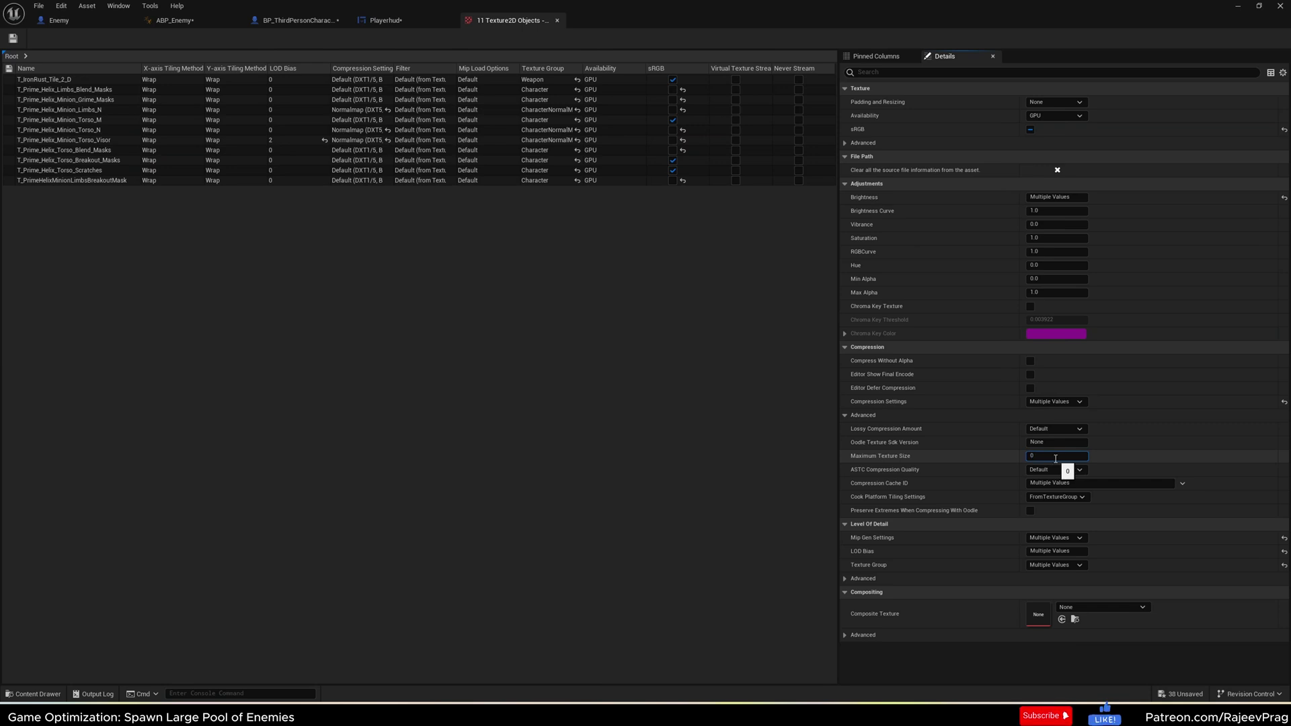
{"action": "type", "text": "256"}
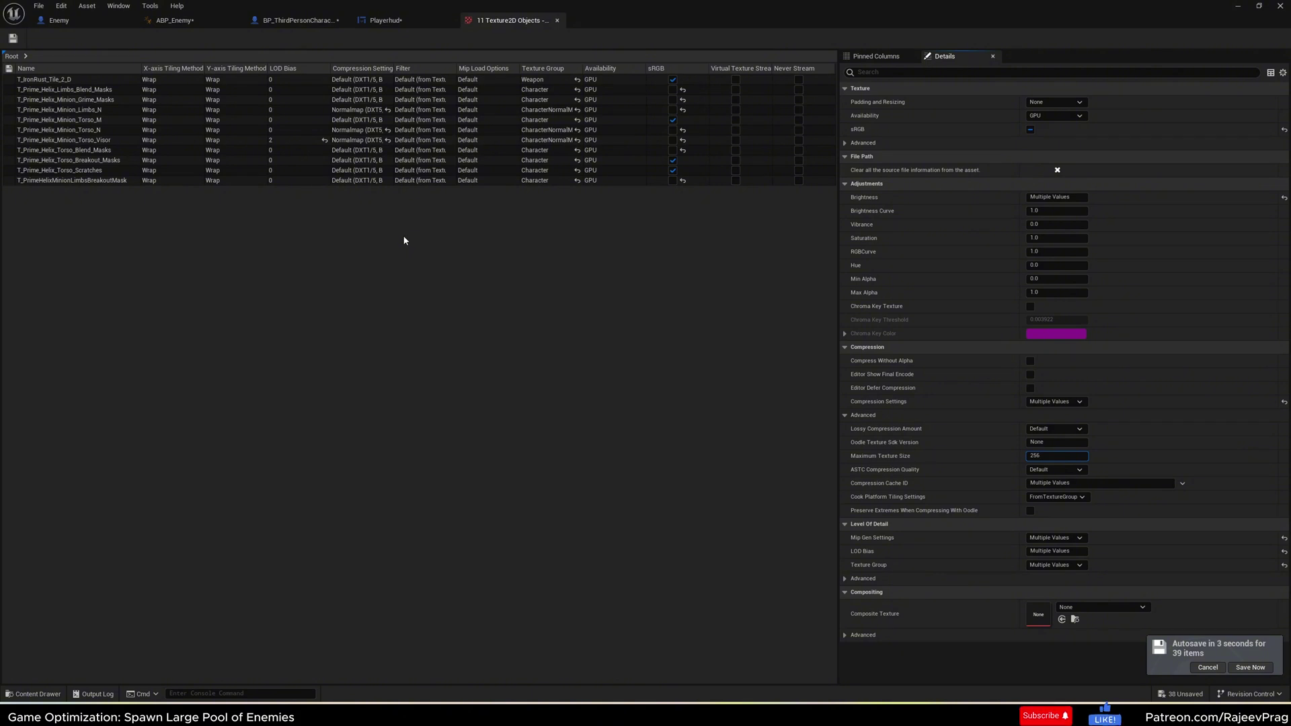
{"action": "left_click", "coordinate": [13, 42]}
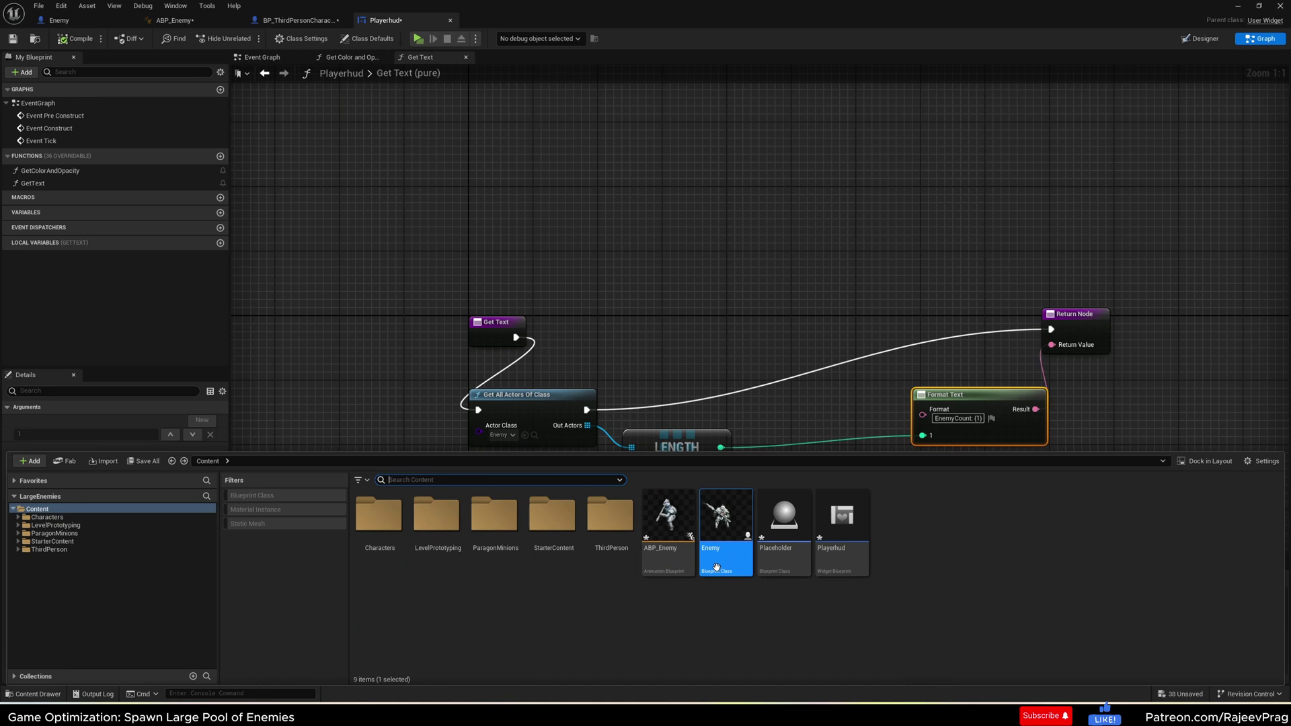
Step: Reopen the Enemy blueprint's size map, check the texture memory sizes under the M_Buff_White material, and close the map
{"action": "right_click", "coordinate": [718, 538]}
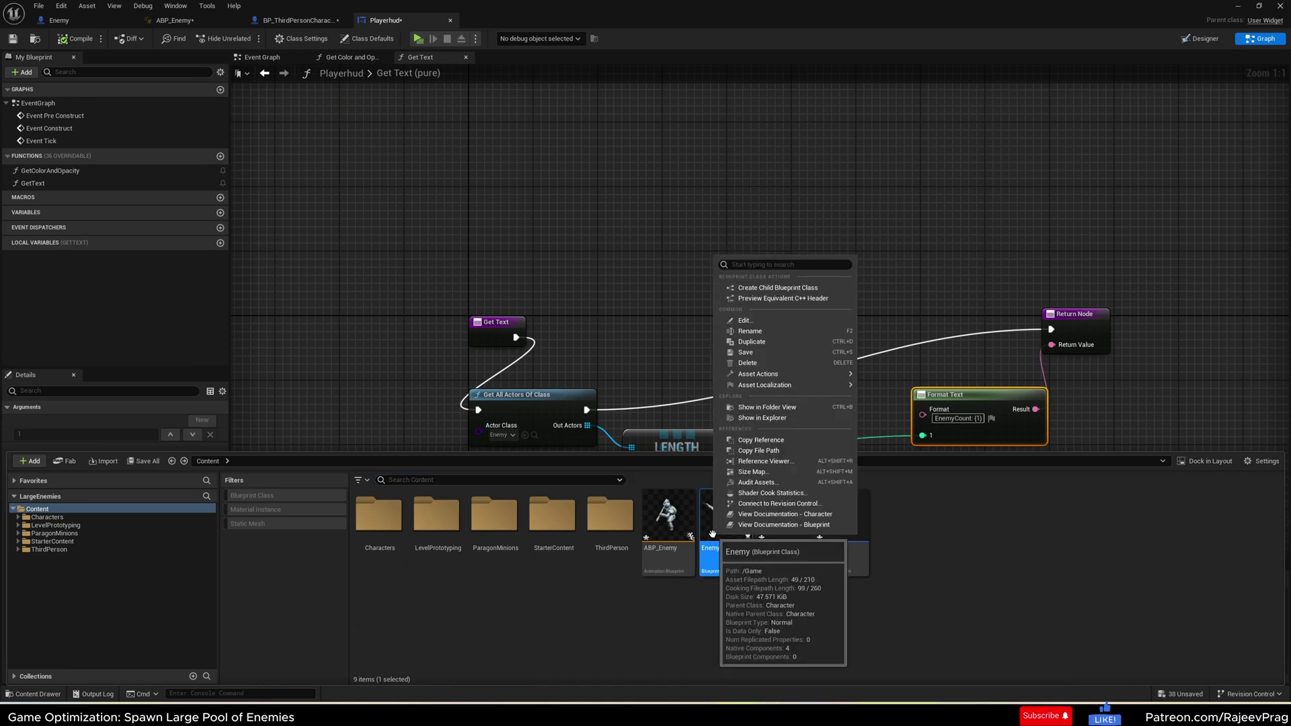
{"action": "left_click", "coordinate": [749, 472]}
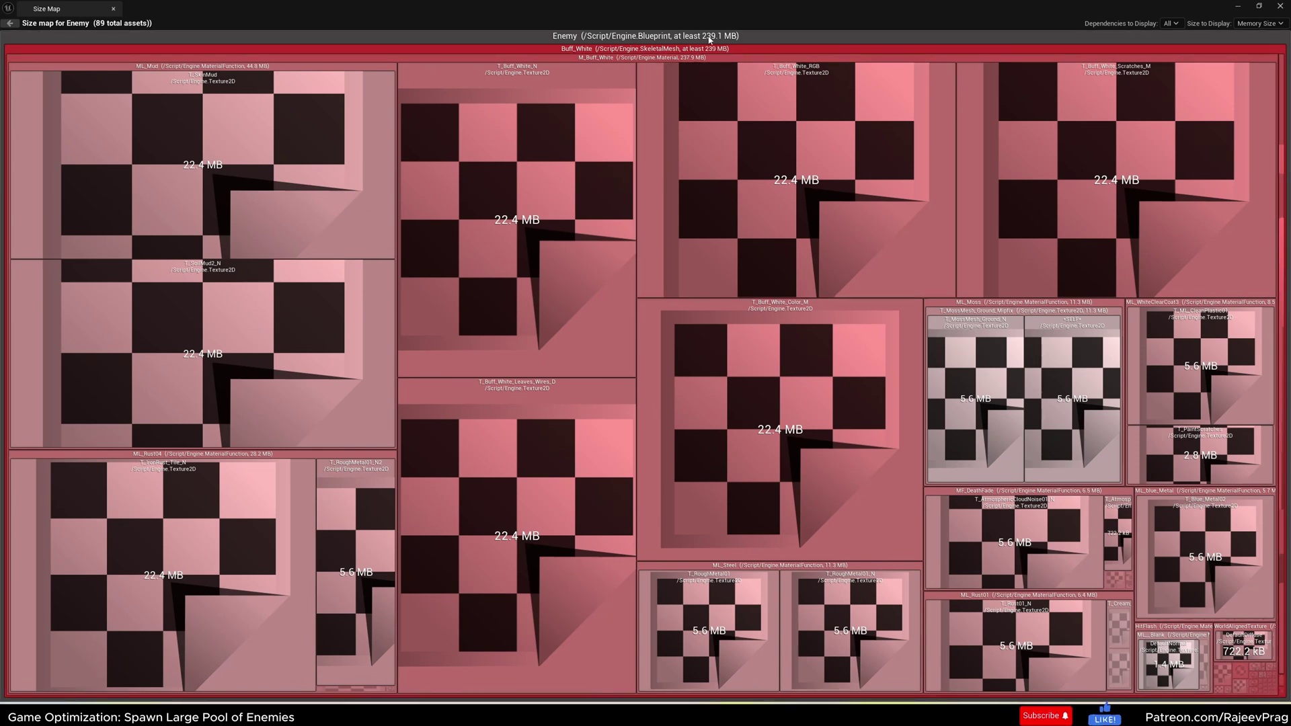
{"action": "double_click", "coordinate": [622, 57]}
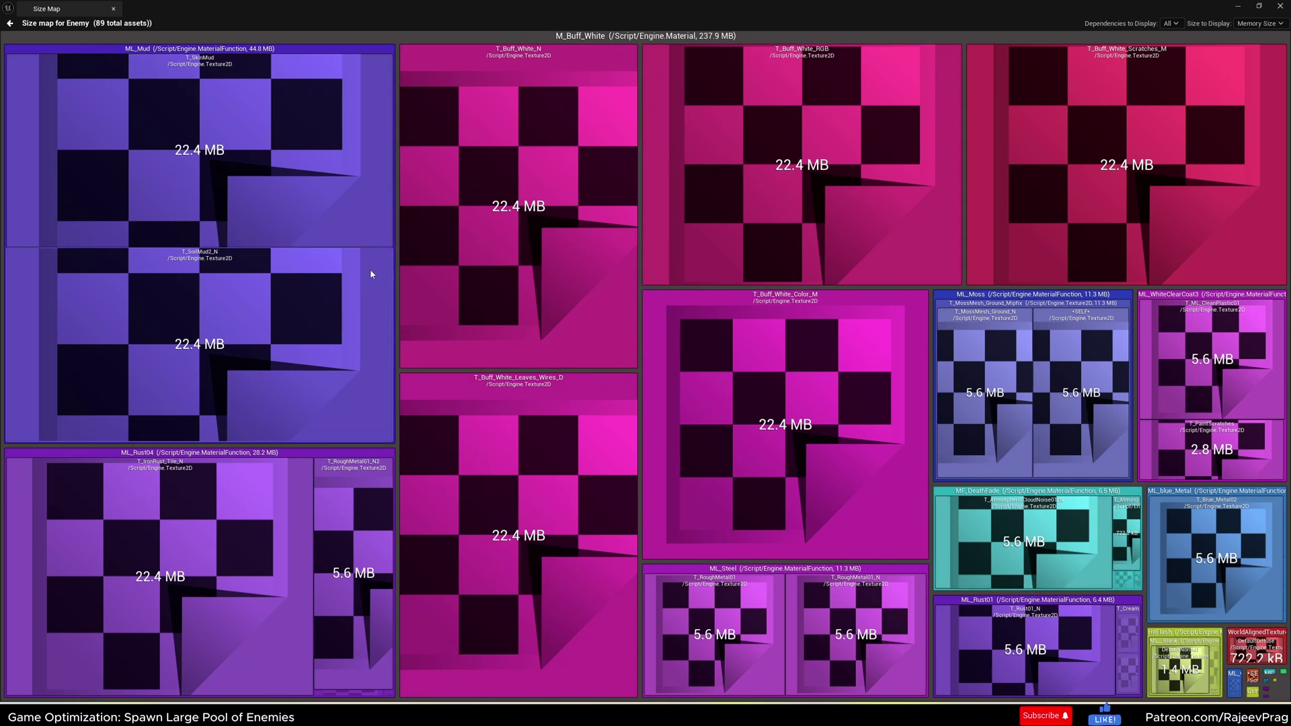
{"action": "right_click", "coordinate": [240, 162]}
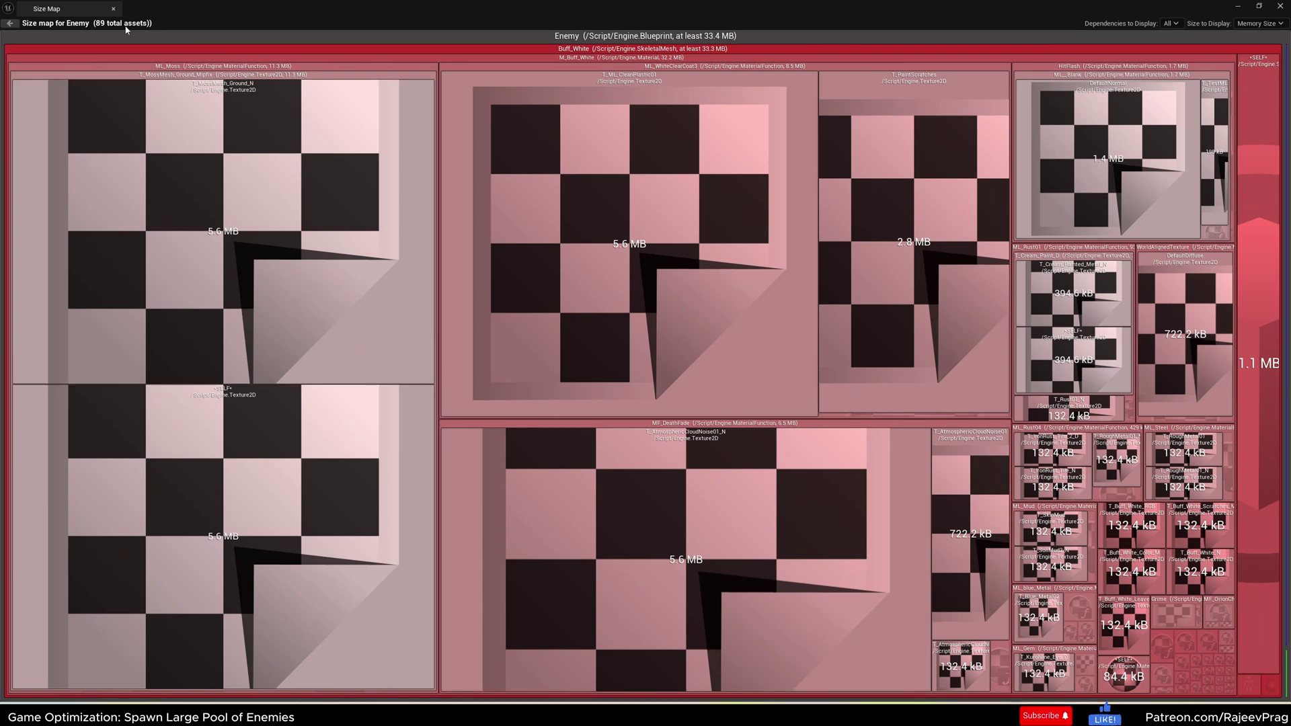
{"action": "left_click", "coordinate": [113, 9]}
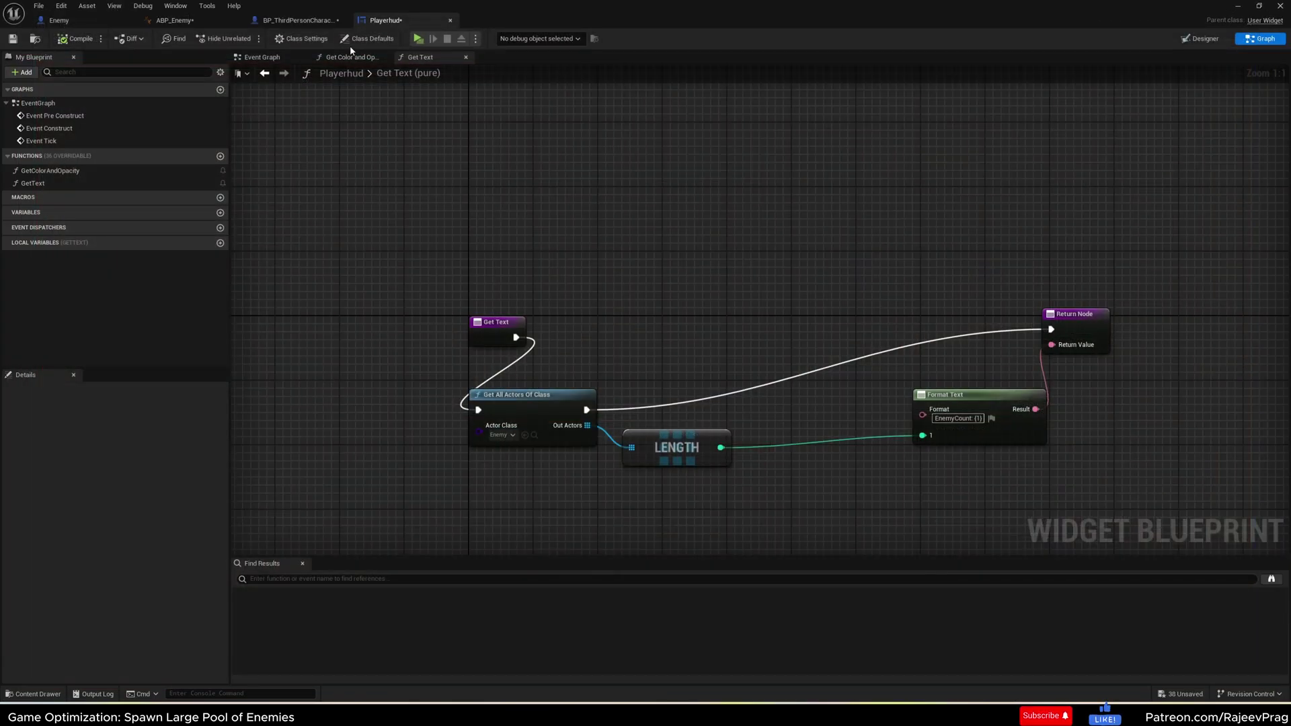
Step: Play the LargeEnemies level and run the character around to check the frame timings as enemies spawn
{"action": "left_click", "coordinate": [418, 39]}
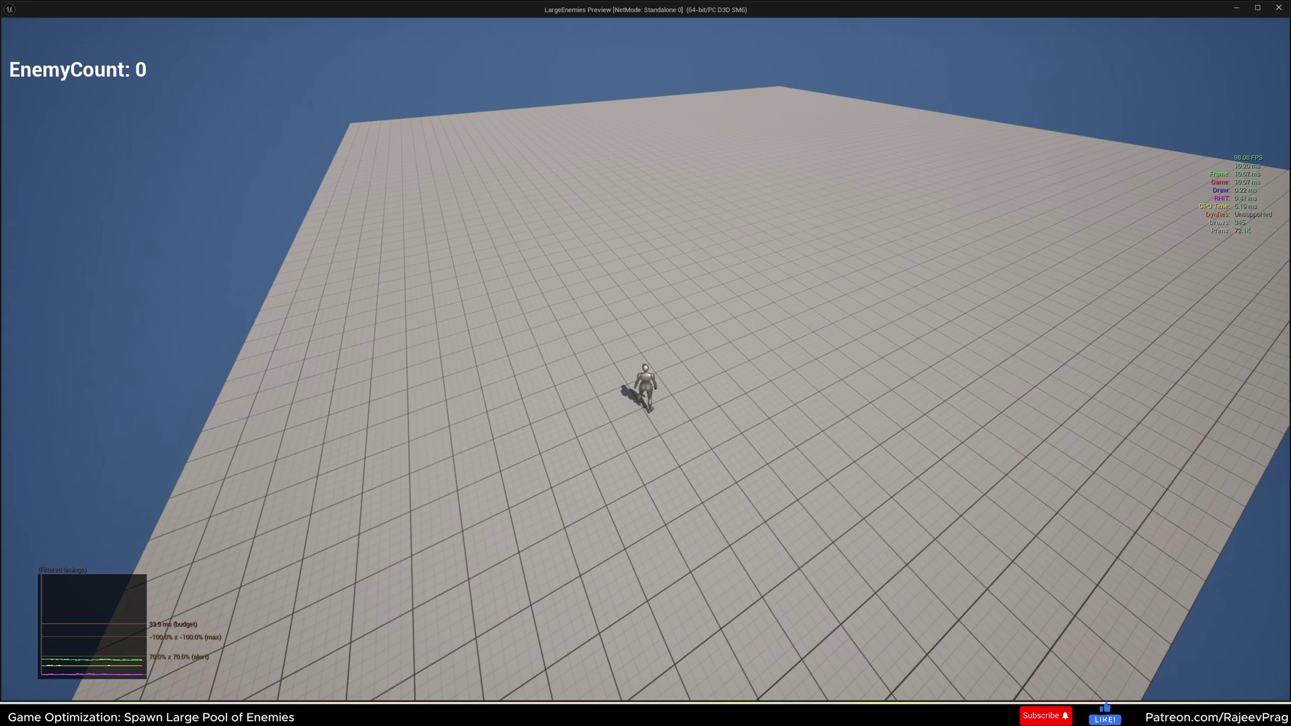
{"action": "key", "text": "w"}
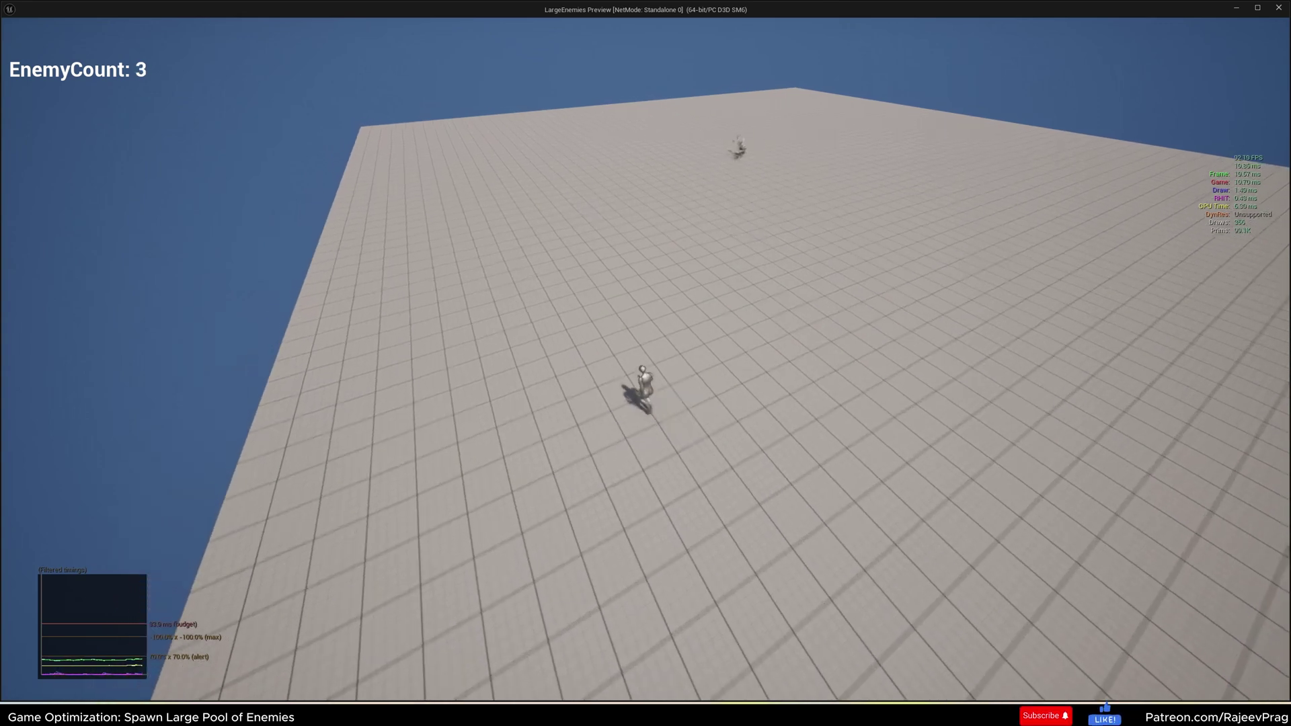
{"action": "key", "text": "a"}
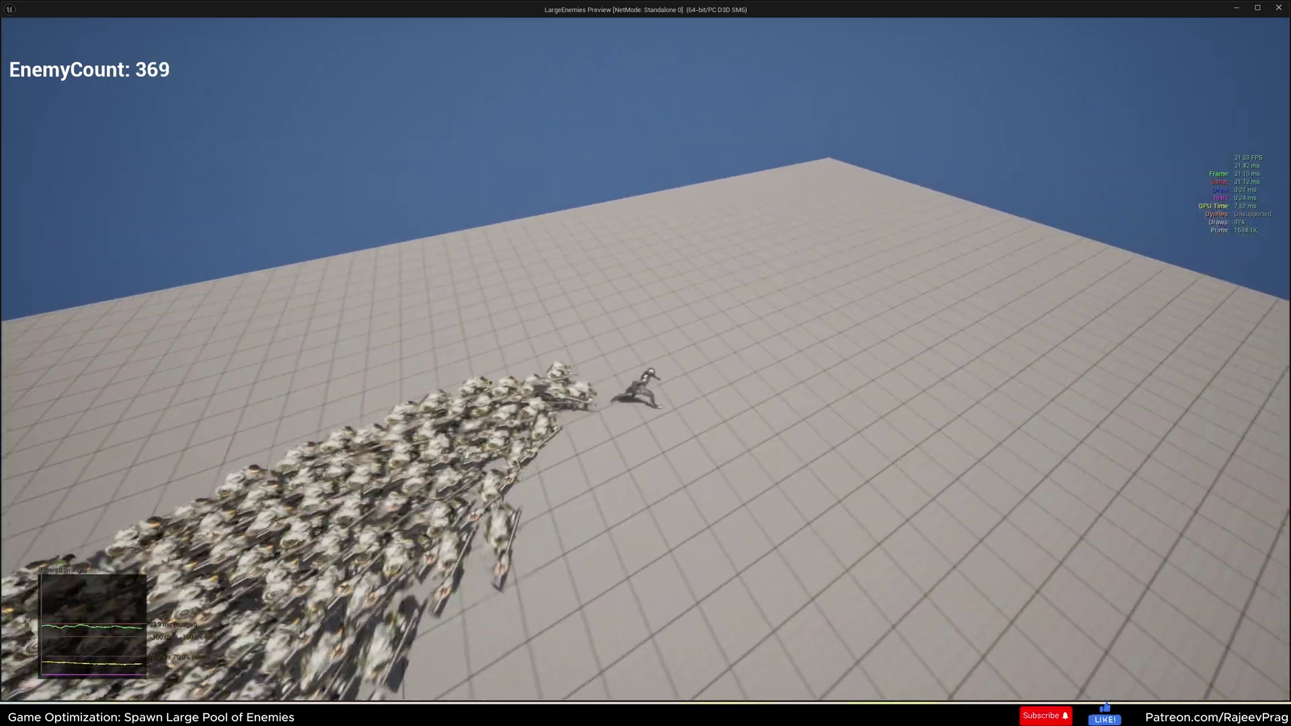
{"action": "key", "text": "w"}
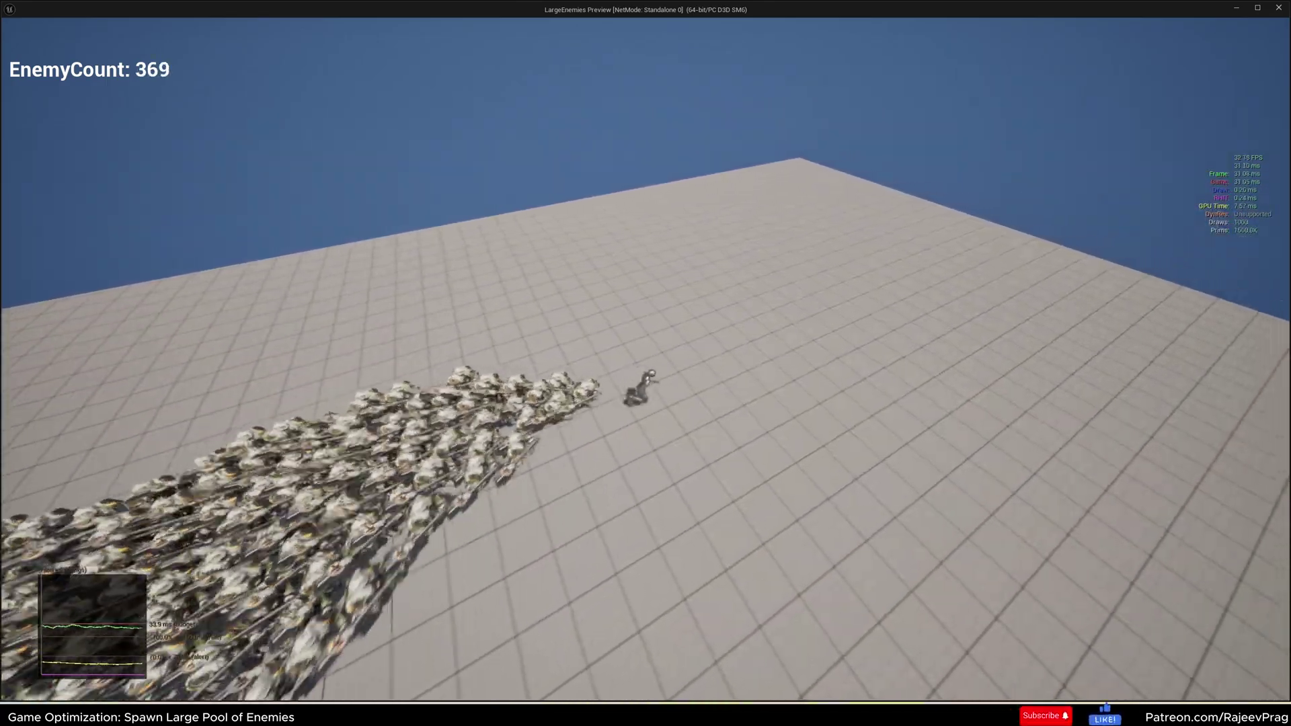
Step: Run the character around the level with the enemy crowd in pursuit to check the frame timings, and end the play session
{"action": "key", "text": "s"}
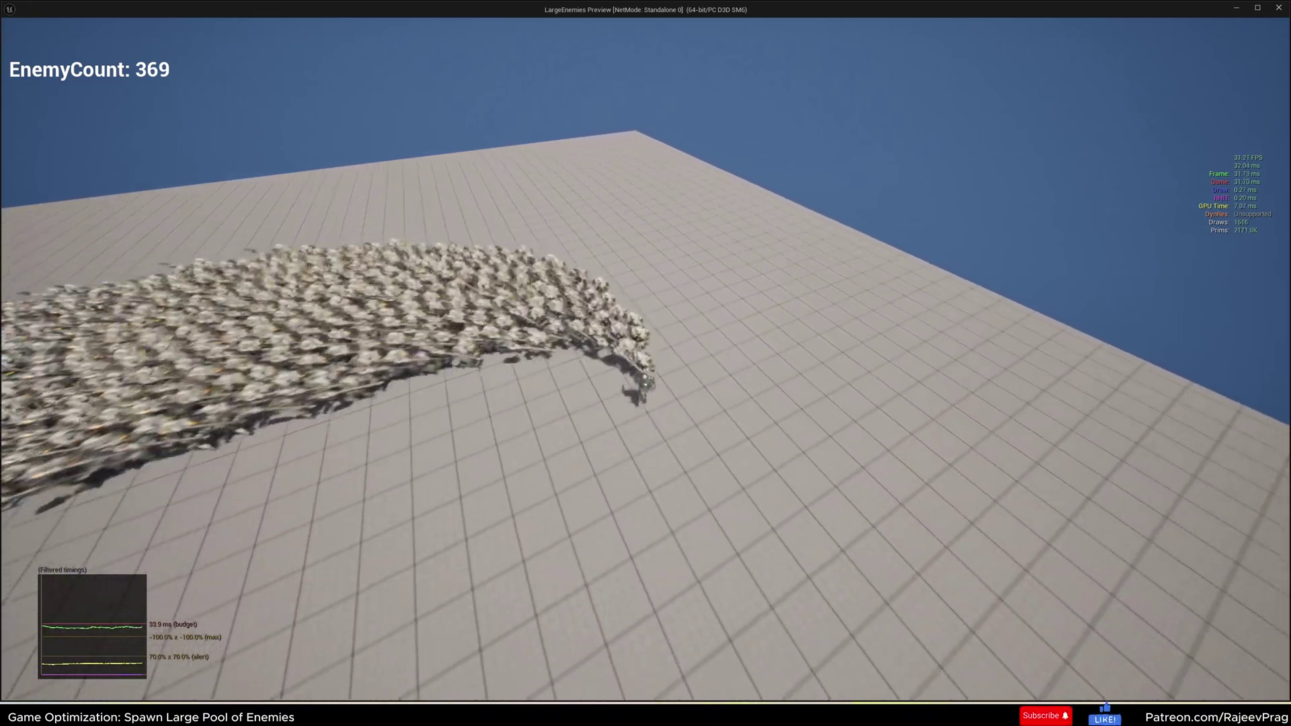
{"action": "key", "text": "a"}
{"action": "key", "text": "a"}
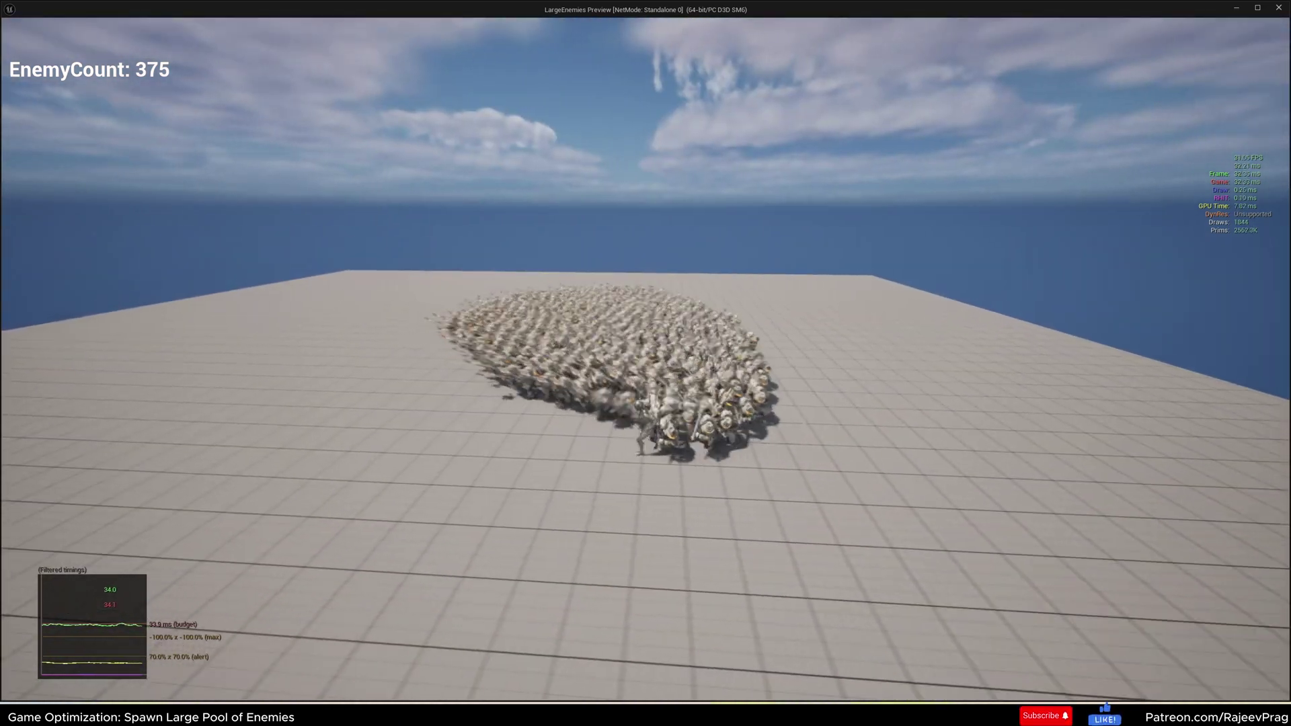
{"action": "key", "text": "Escape"}
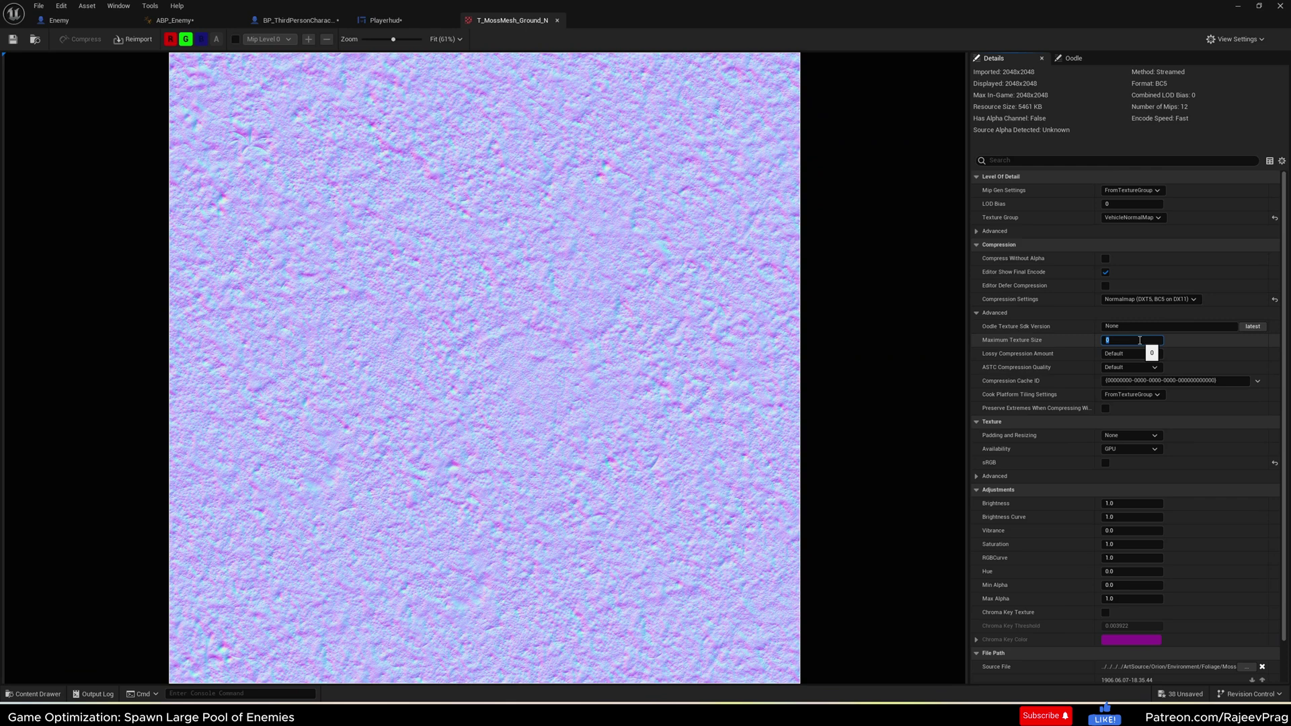
Step: Try a Maximum Texture Size of 256 on the T_MossMesh_Ground_N texture, save it, and reset the size to 0
{"action": "key", "text": "Return"}
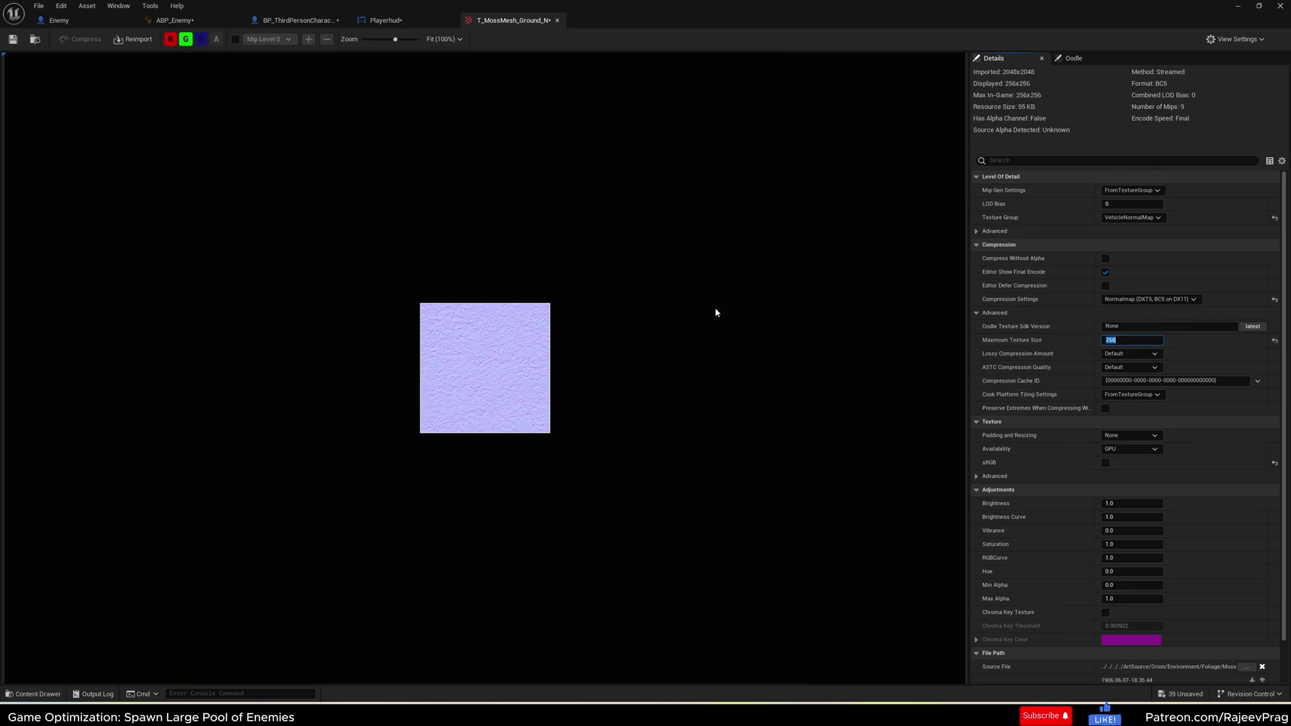
{"action": "left_click", "coordinate": [13, 40]}
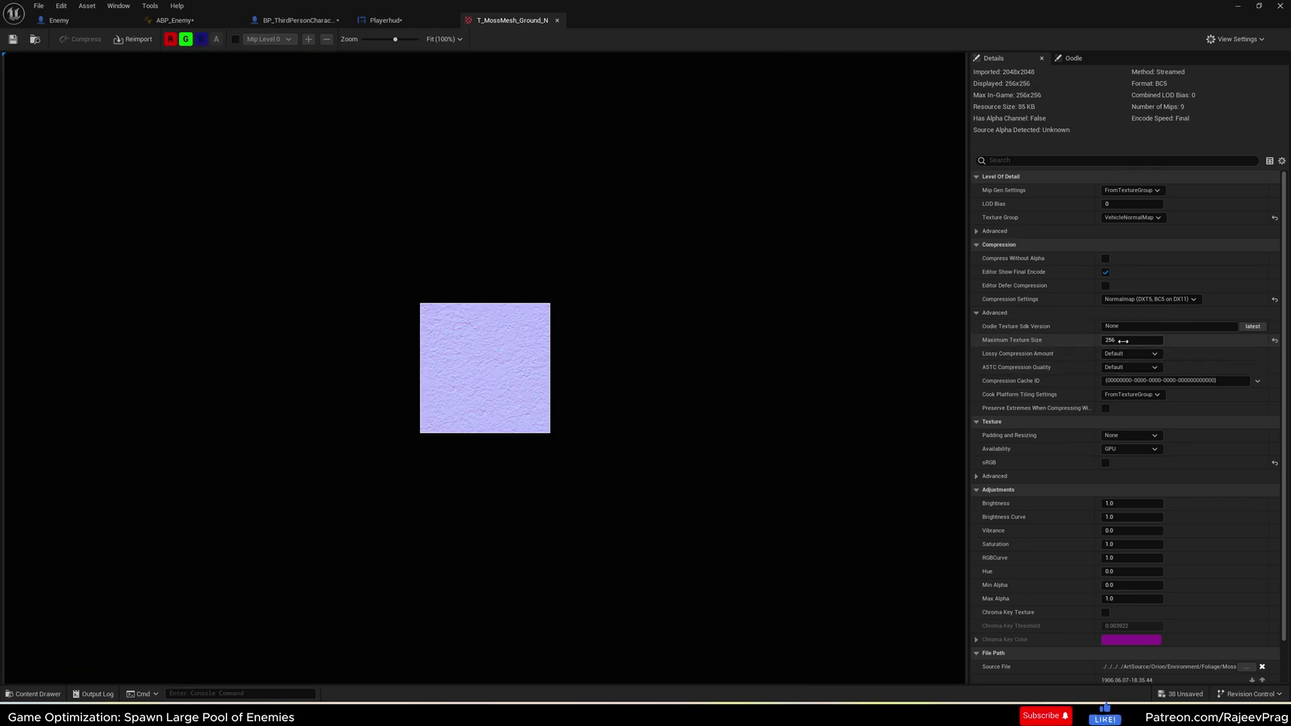
{"action": "type", "text": "0"}
{"action": "key", "text": "Return"}
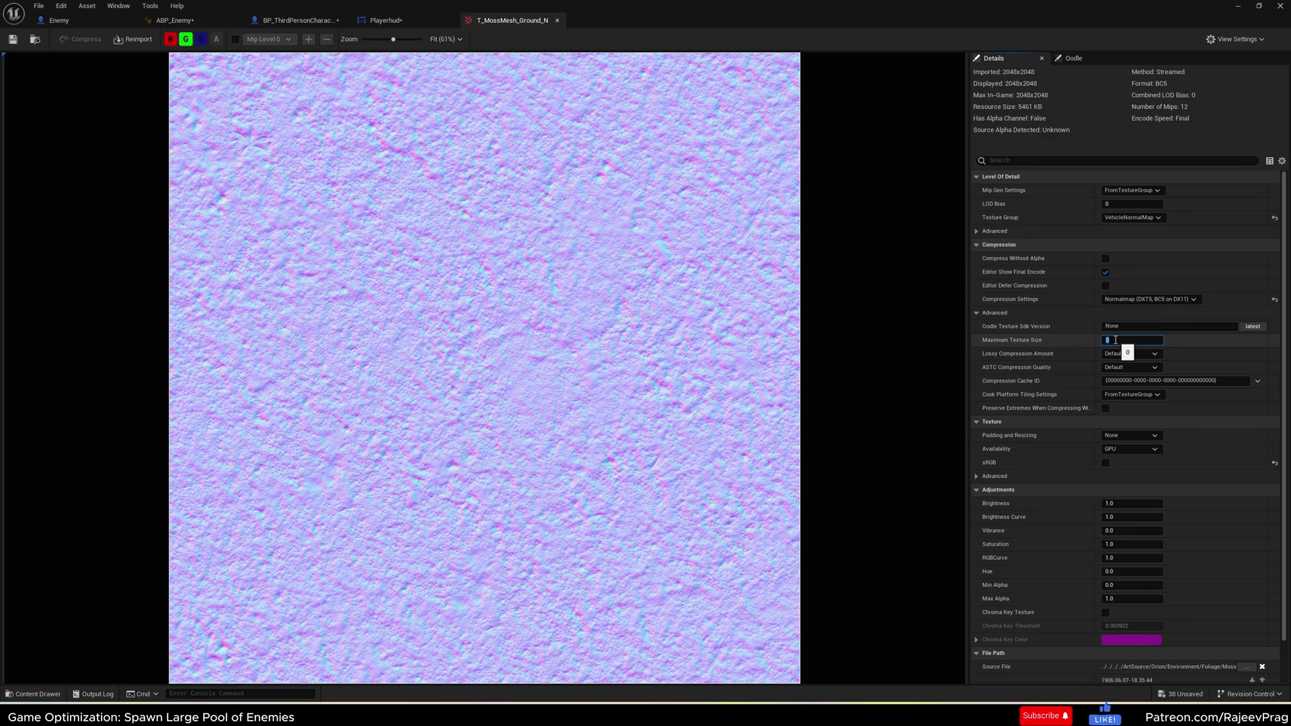
Step: Raise the Maximum Texture Size of T_MossMesh_Ground_N through 256, 512 and 1024 to compare the texture quality
{"action": "type", "text": "256"}
{"action": "key", "text": "Return"}
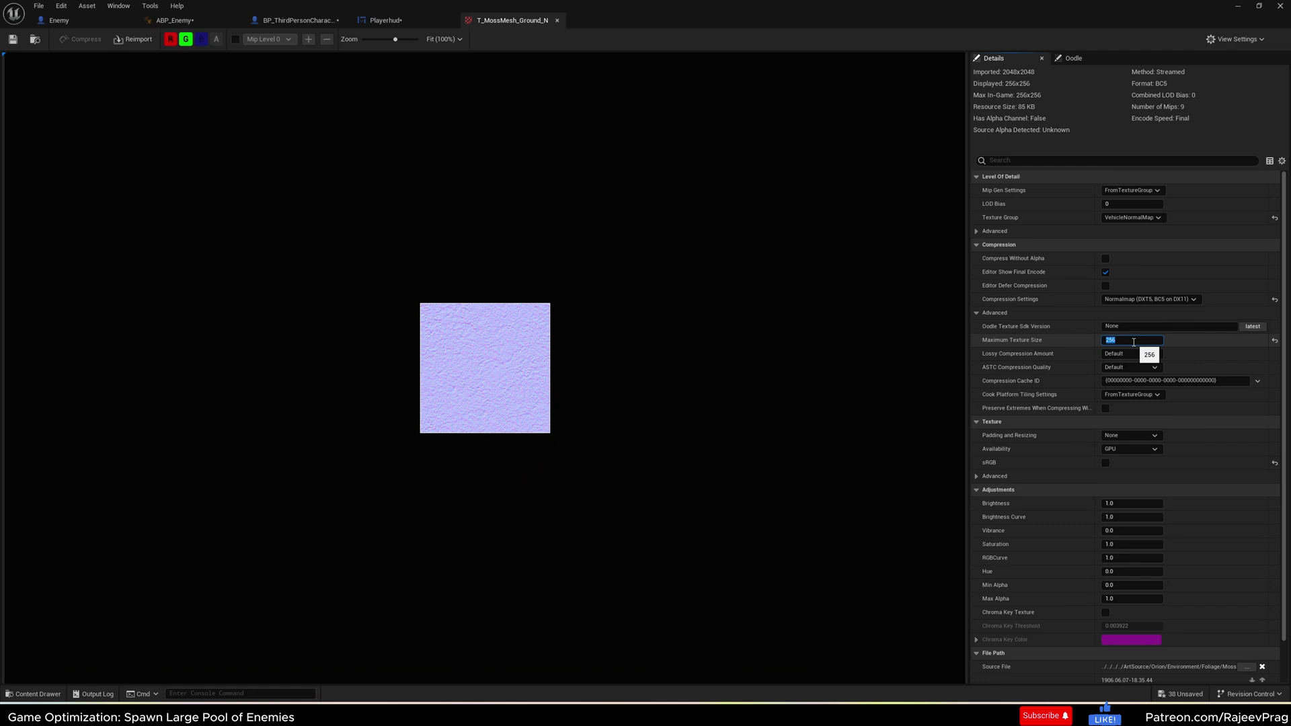
{"action": "type", "text": "512"}
{"action": "key", "text": "Return"}
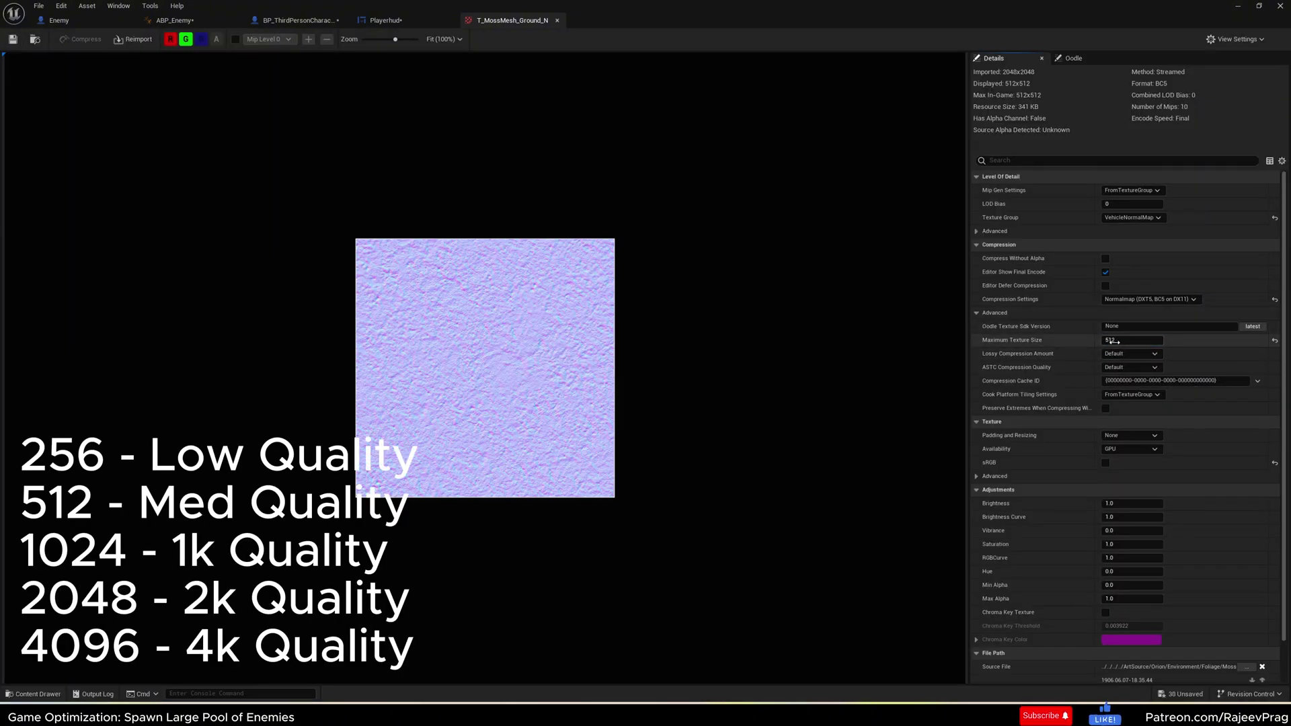
{"action": "type", "text": "1024"}
{"action": "key", "text": "Return"}
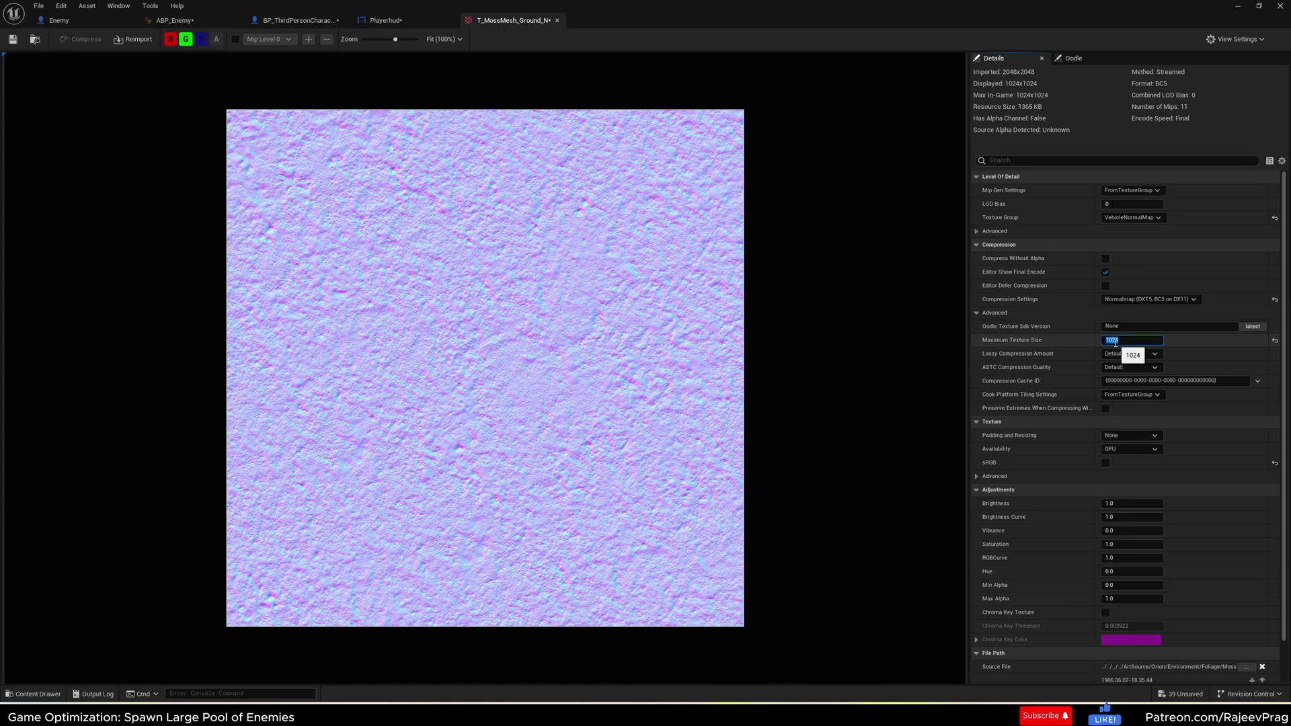